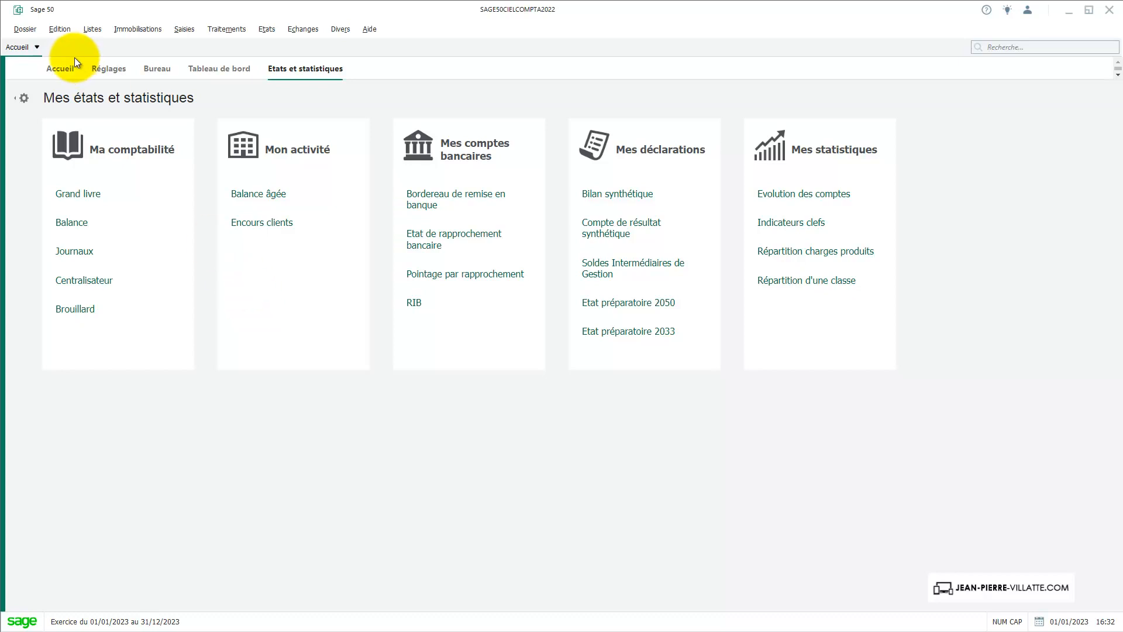
# Display the list of forecasts (prévisions) and open the TEL - TELEPHONE forecast
pyautogui.click(94, 28)
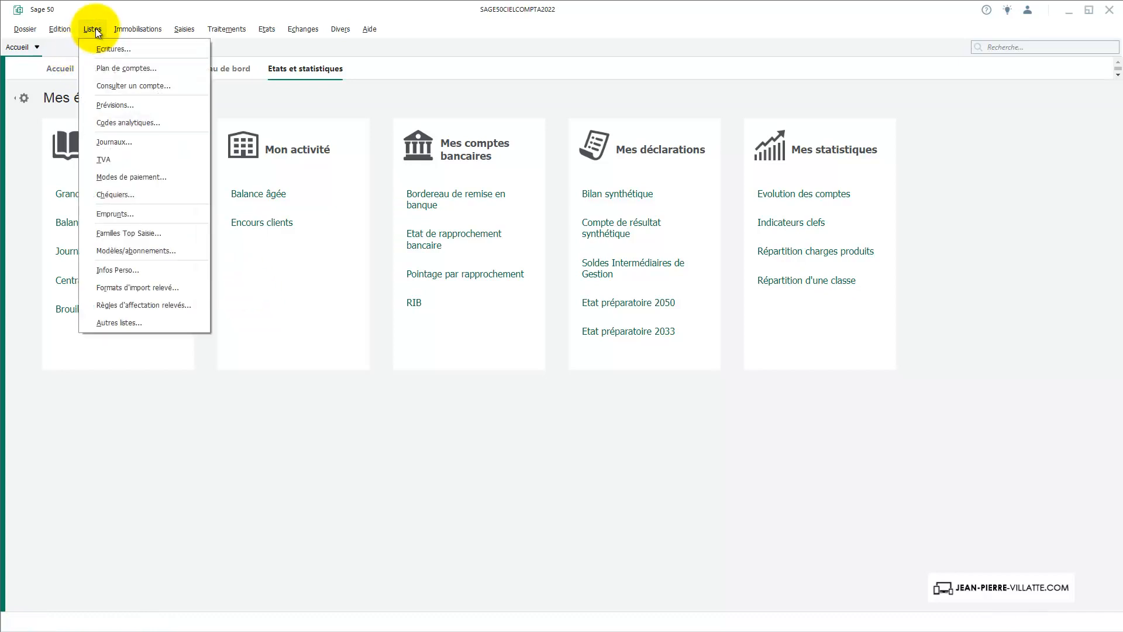
pyautogui.click(104, 107)
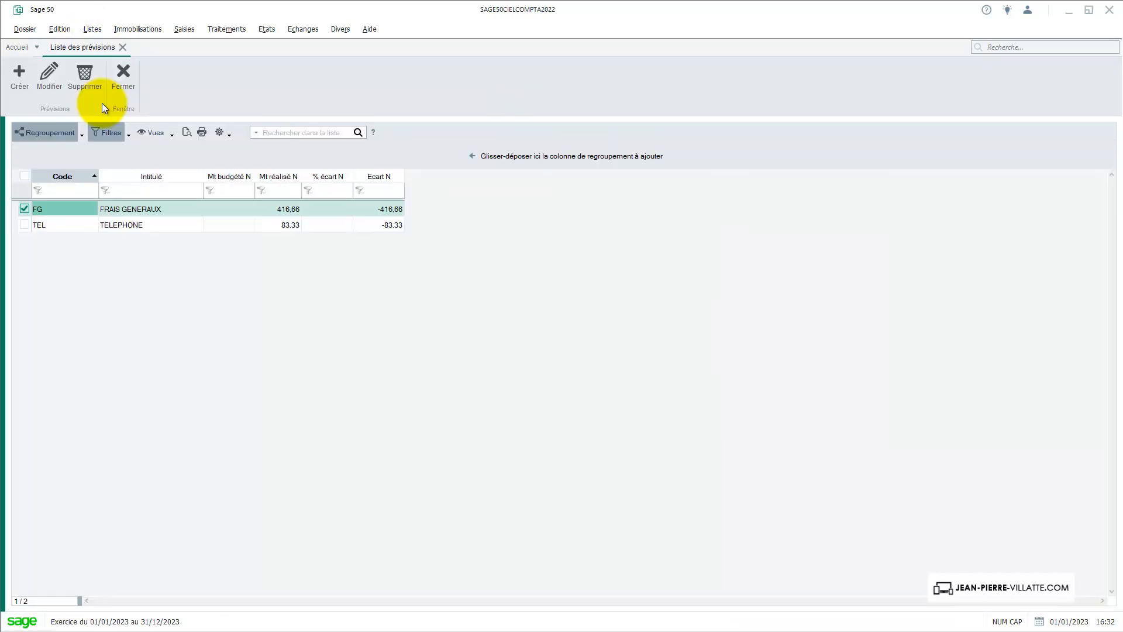
pyautogui.doubleClick(61, 224)
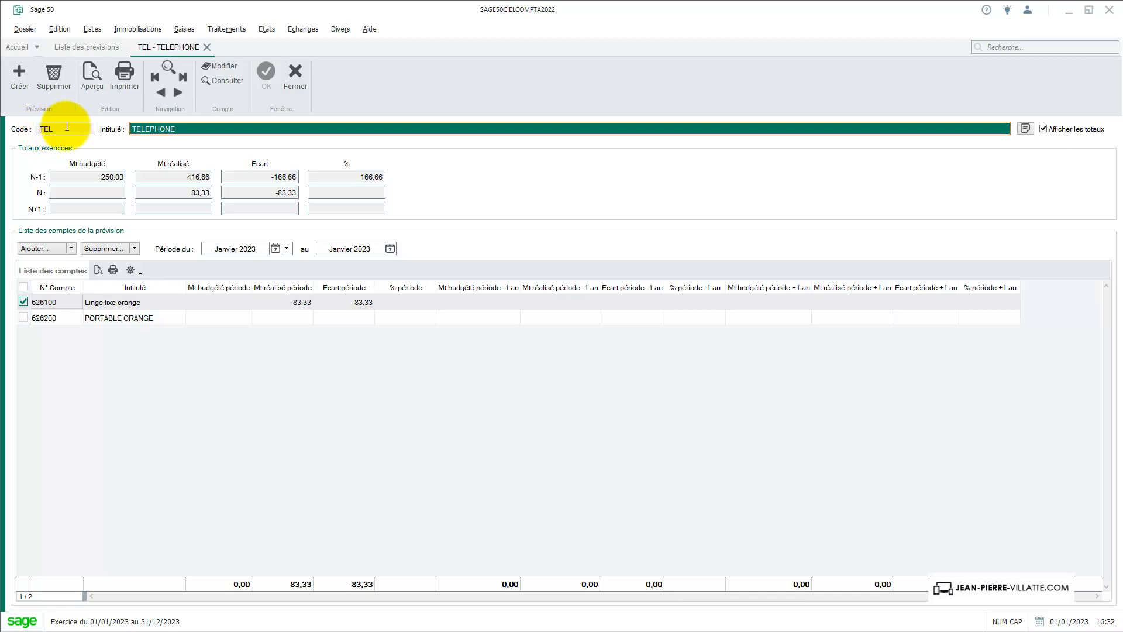
# Set the January 23 budgeted amount of account 626100 to 200, save the account, and close the TELEPHONE forecast
pyautogui.click(57, 302)
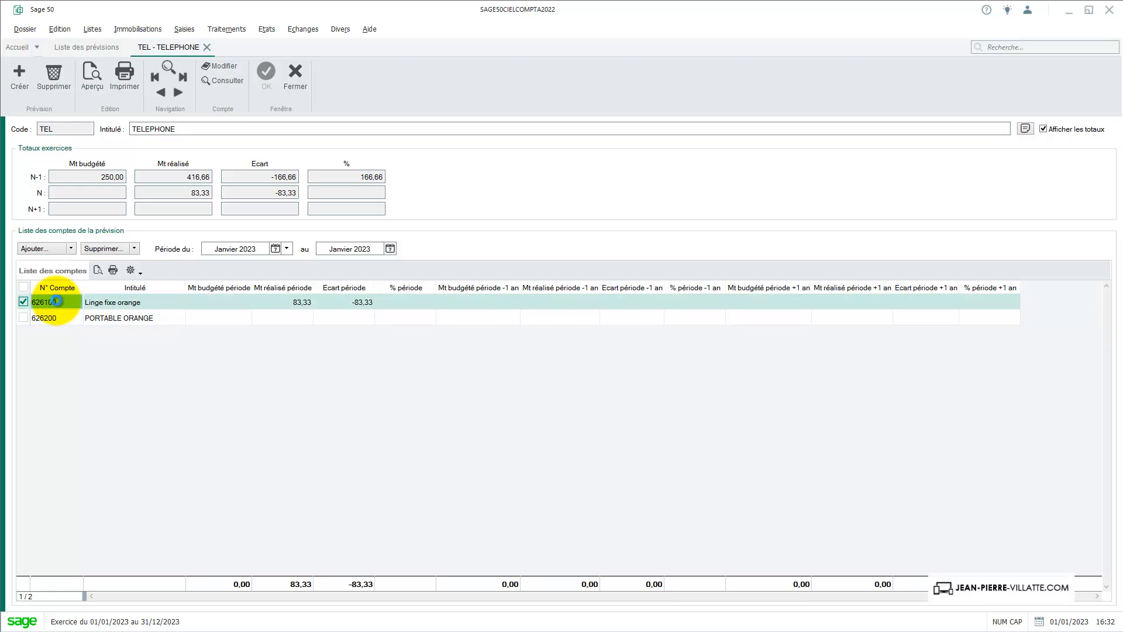
pyautogui.doubleClick(56, 302)
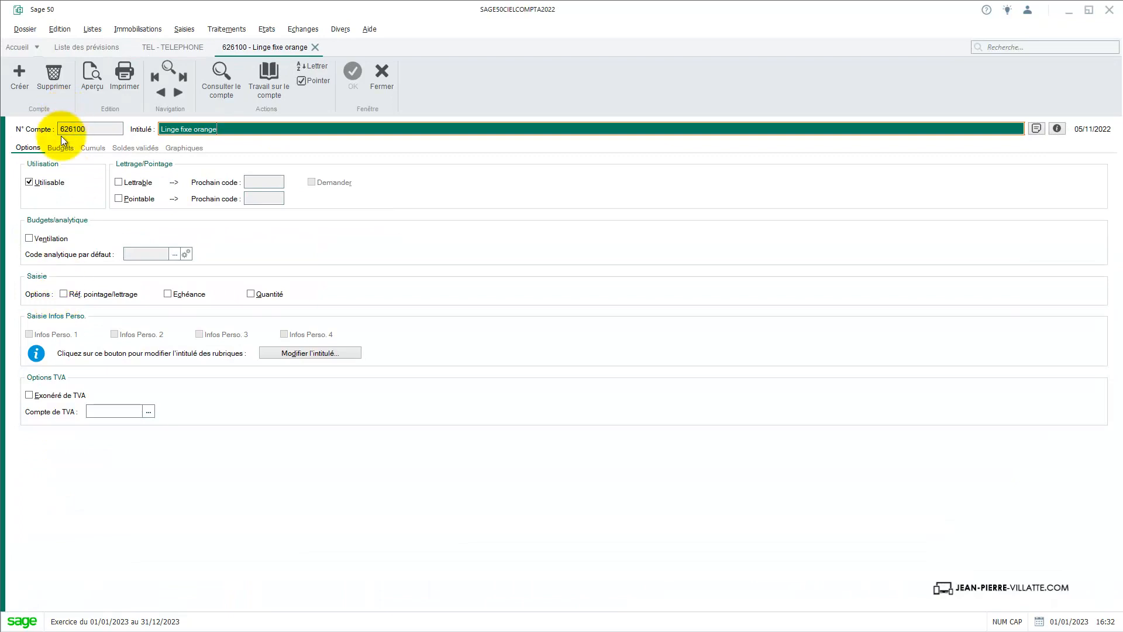
pyautogui.click(61, 148)
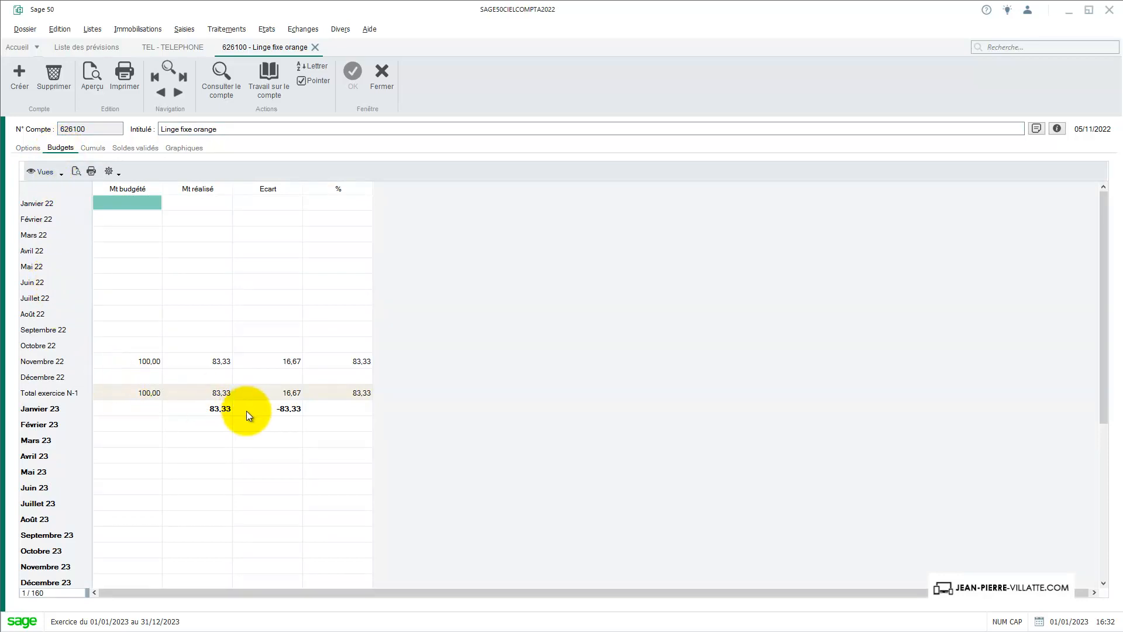
pyautogui.click(123, 408)
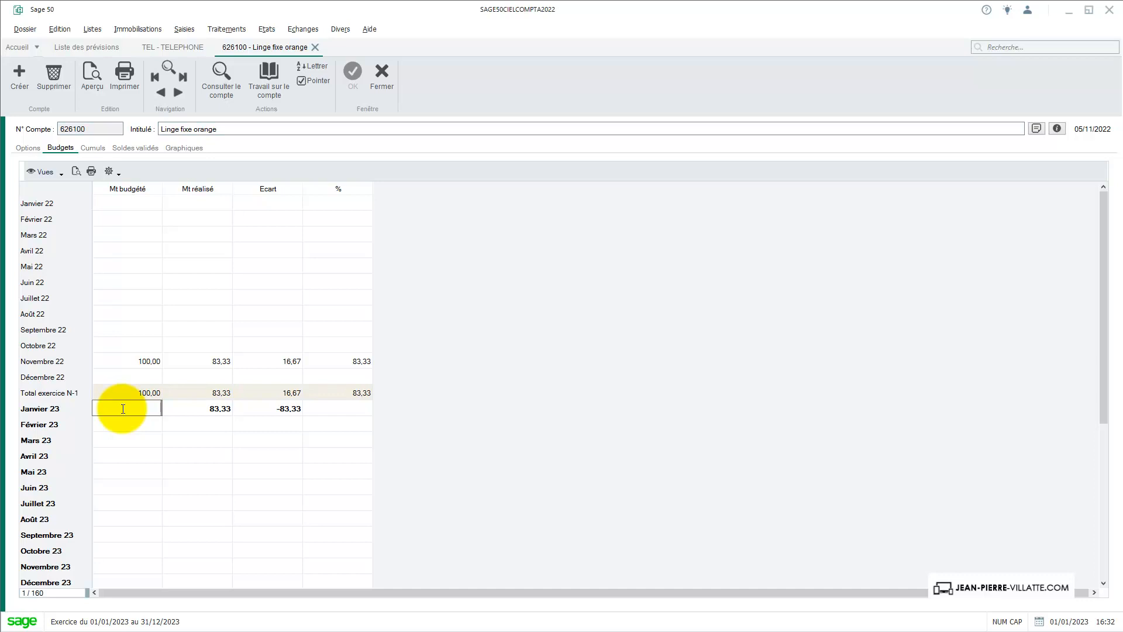
pyautogui.write('200')
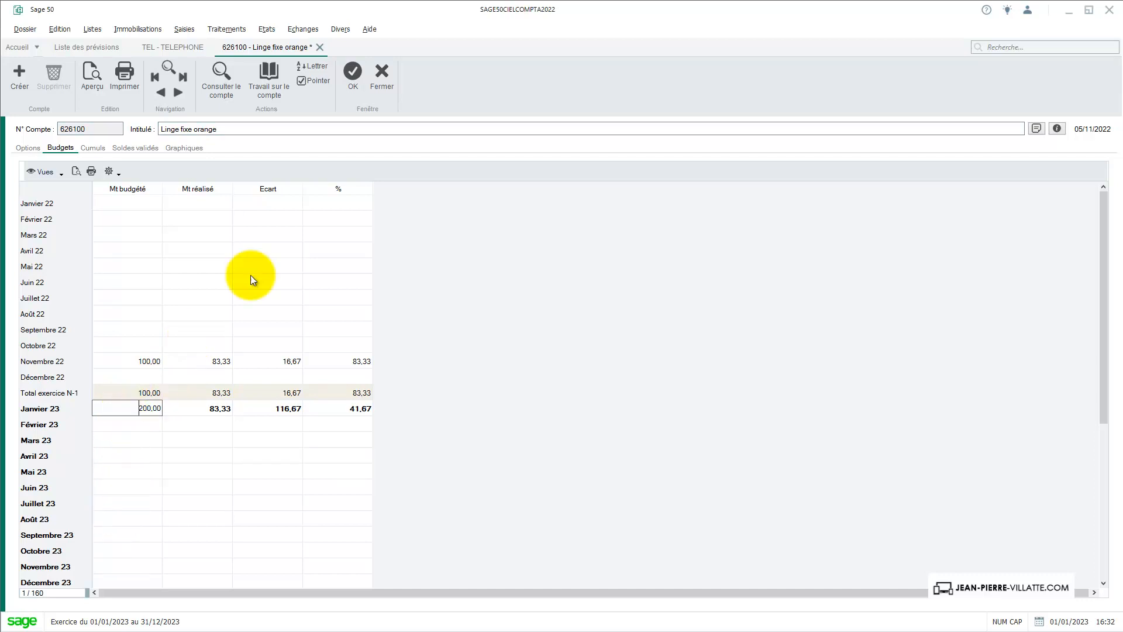
pyautogui.click(352, 71)
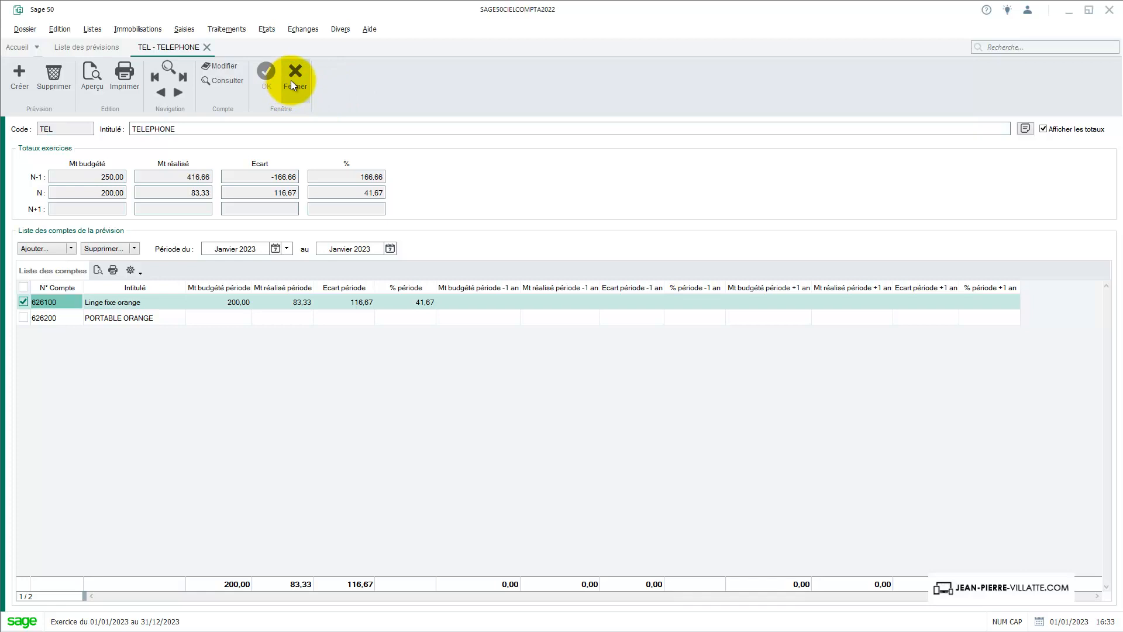
pyautogui.click(291, 80)
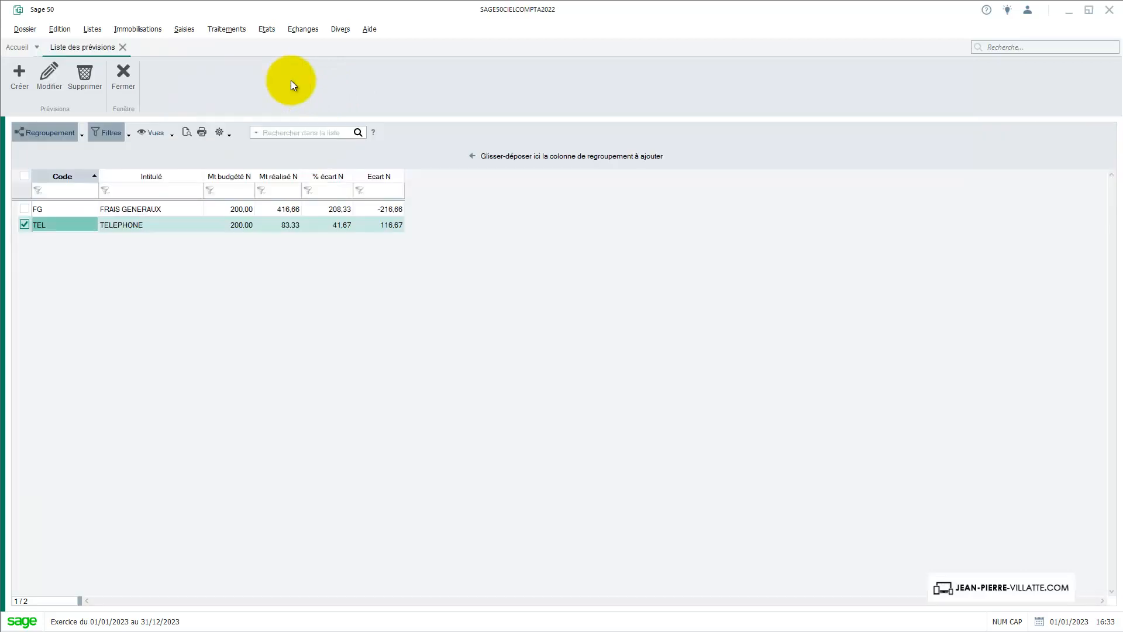
# Create a new forecast with the code LOC and the title LOYER
pyautogui.click(21, 78)
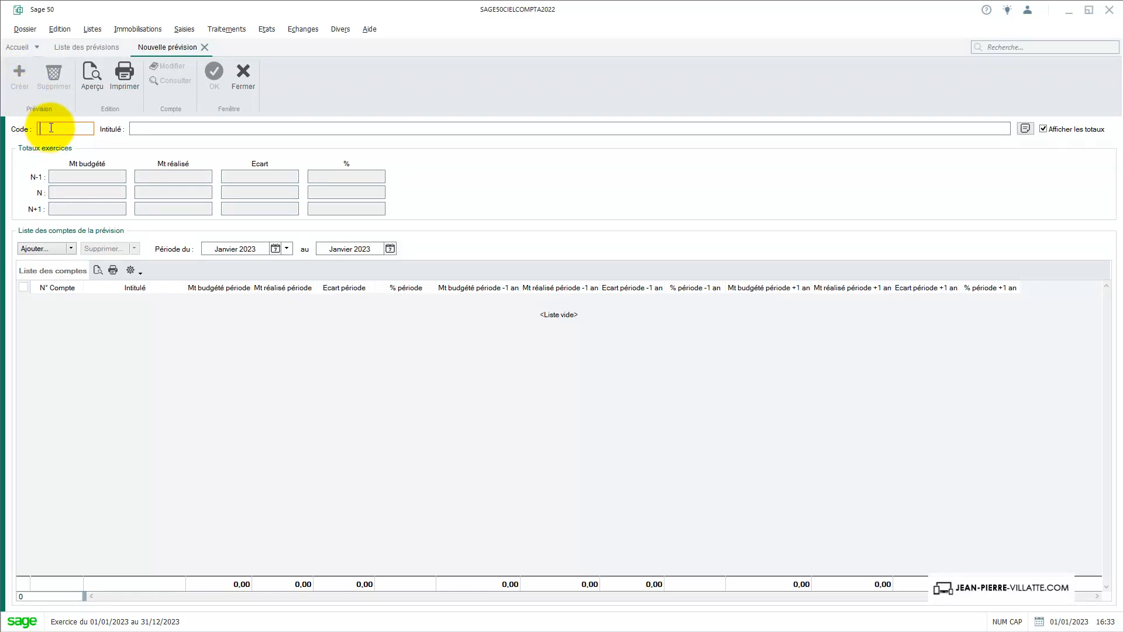
pyautogui.write('LO')
pyautogui.write('C')
pyautogui.write('LOCATION')
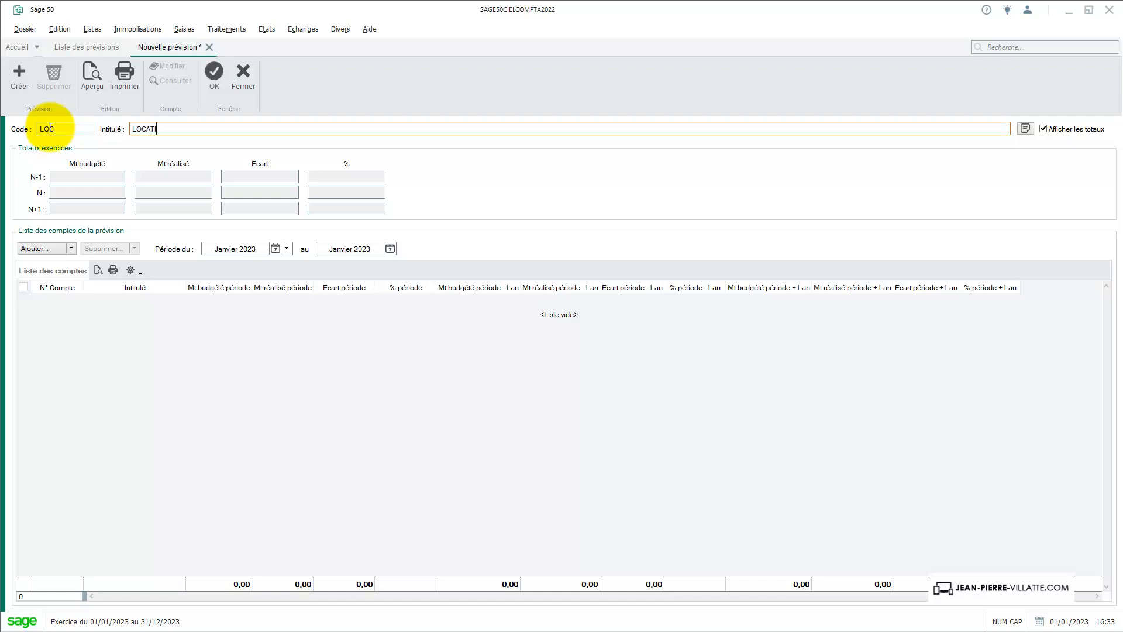
pyautogui.press('BackSpace')
pyautogui.press('BackSpace')
pyautogui.press('BackSpace')
pyautogui.press('BackSpace')
pyautogui.press('BackSpace')
pyautogui.press('BackSpace')
pyautogui.write('YER')
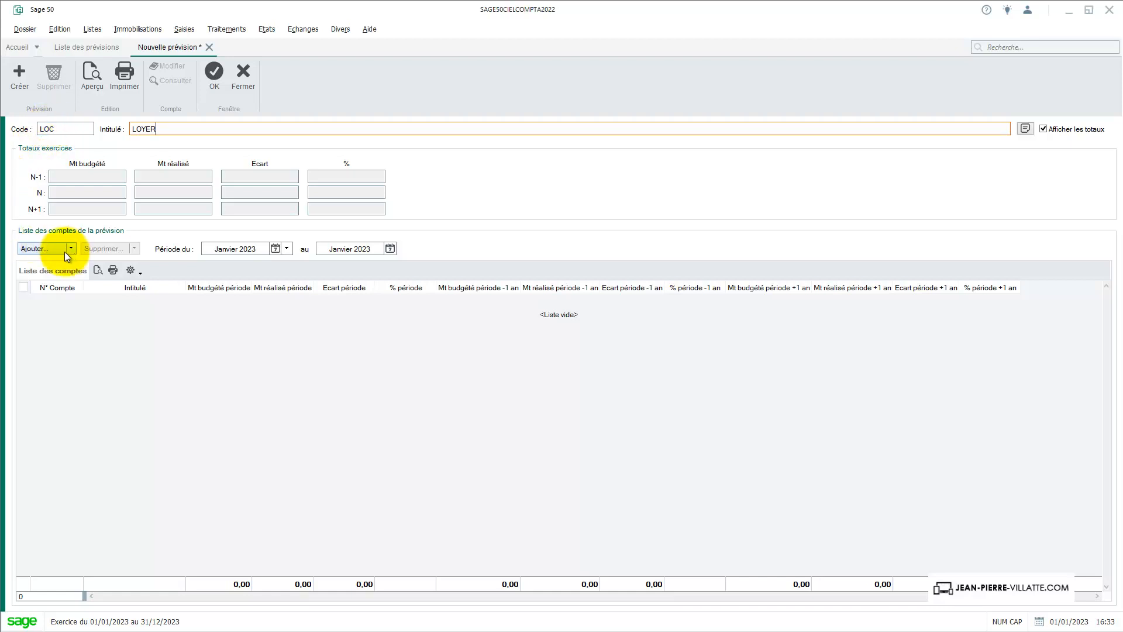
# Search the chart of accounts for 613 and add account 613000 Locations to the LOYER forecast
pyautogui.click(44, 247)
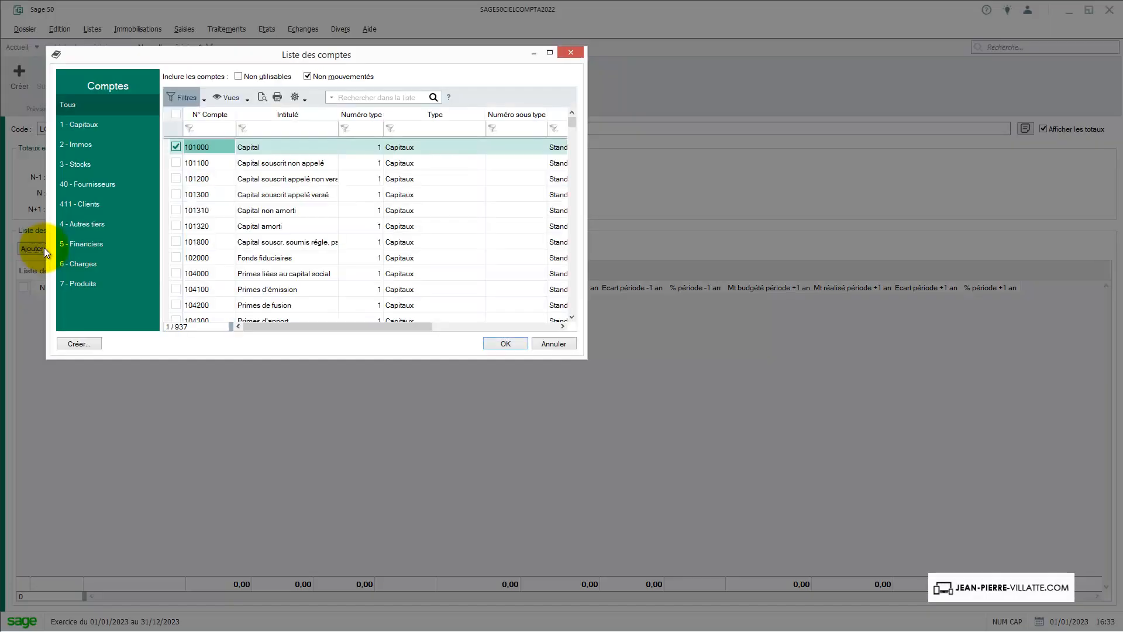
pyautogui.click(358, 99)
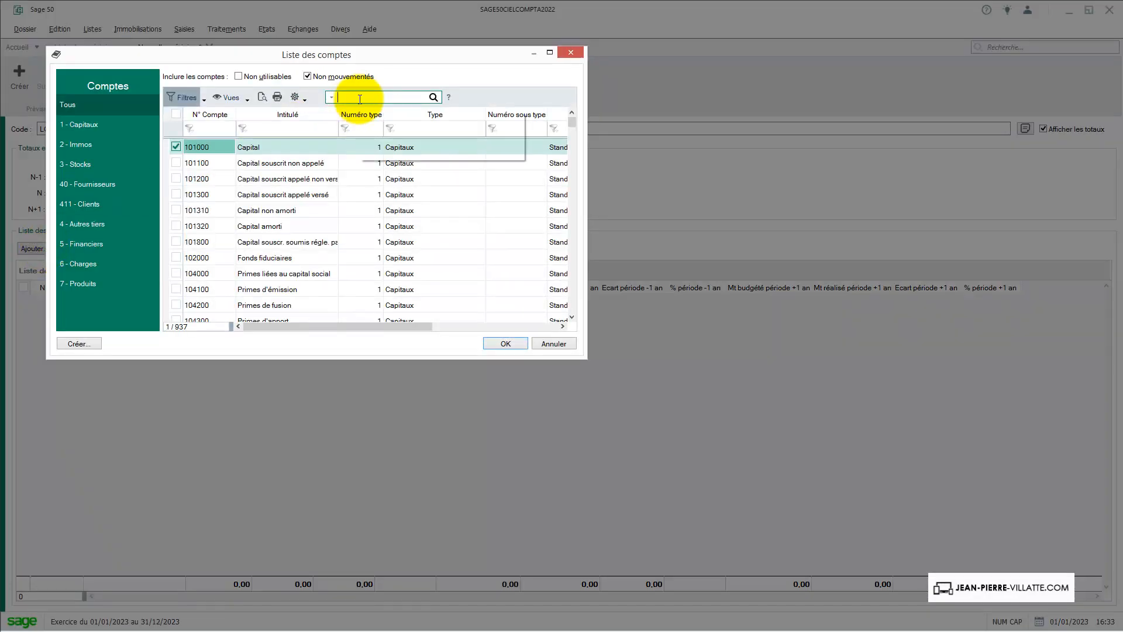
pyautogui.write('5')
pyautogui.press('BackSpace')
pyautogui.write('613')
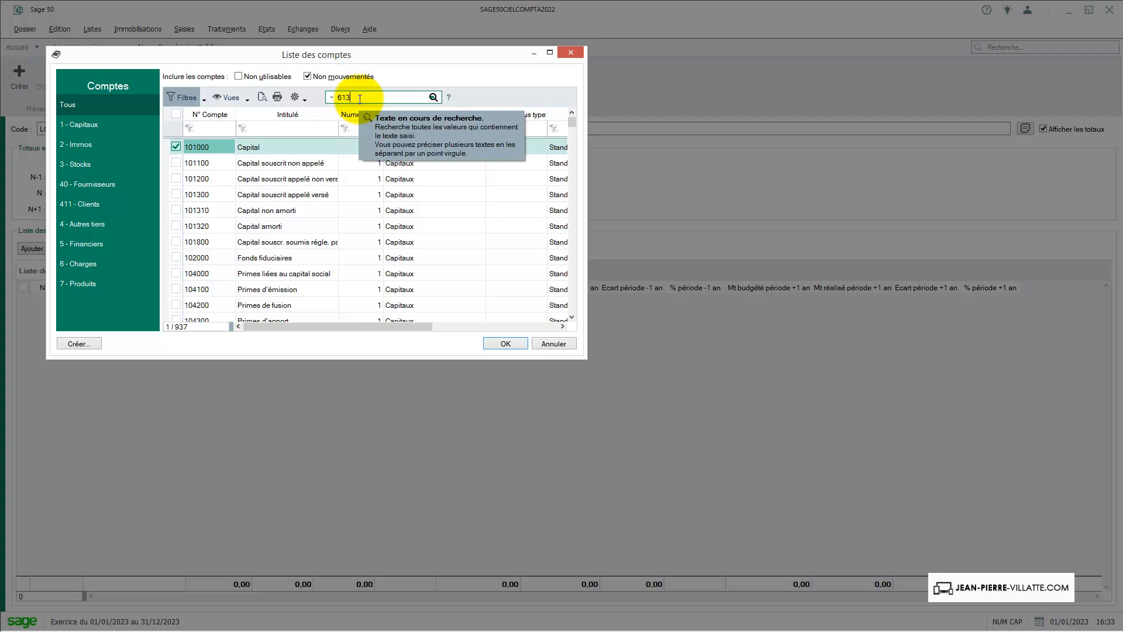
pyautogui.press('Return')
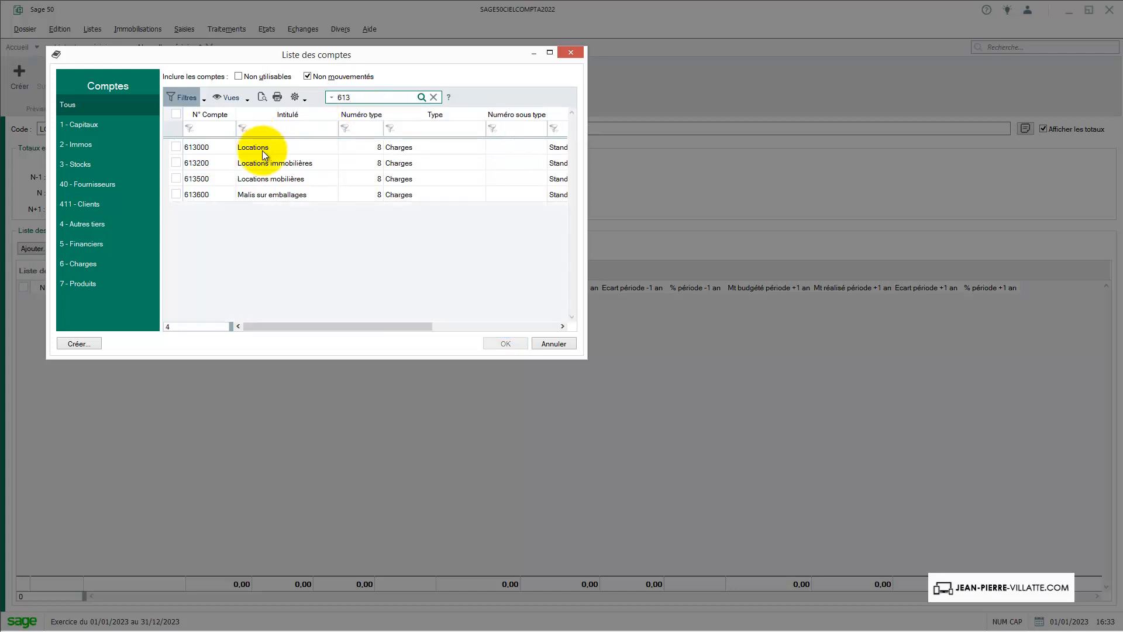
pyautogui.doubleClick(263, 154)
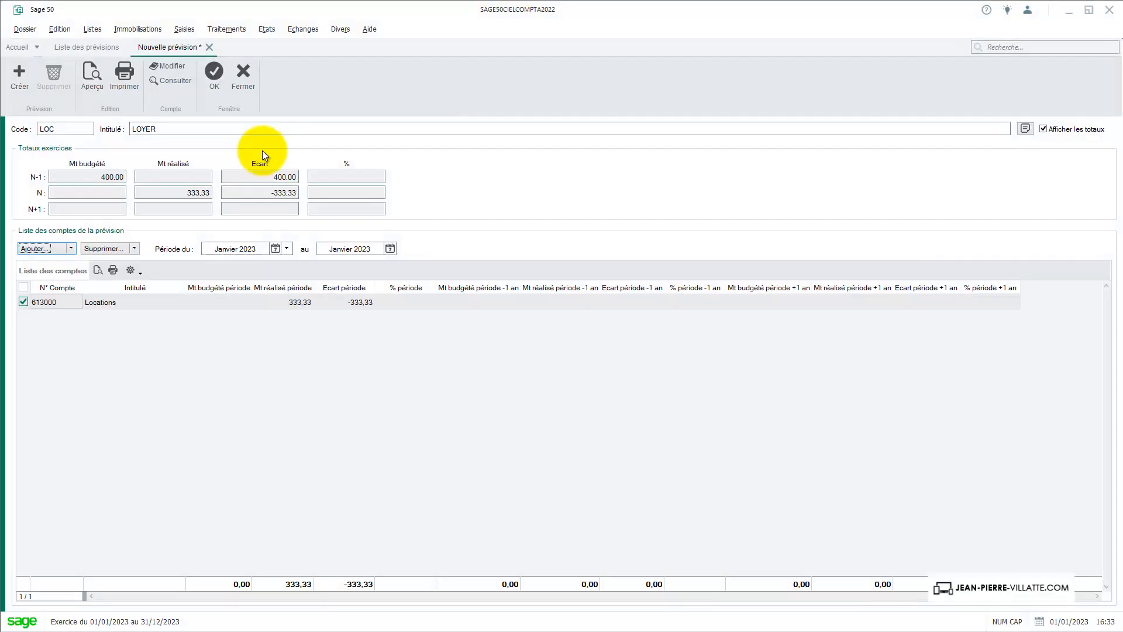
pyautogui.press('Tab')
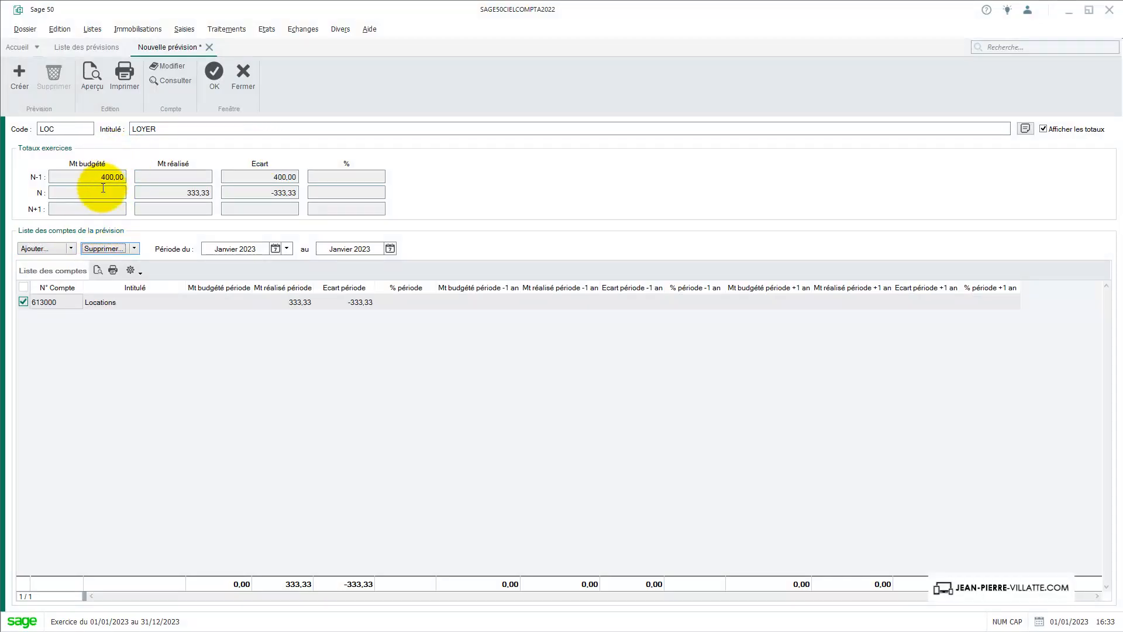
# Set the January 23 budgeted amount of account 613000 to 400, then save and close the LOYER forecast
pyautogui.click(51, 305)
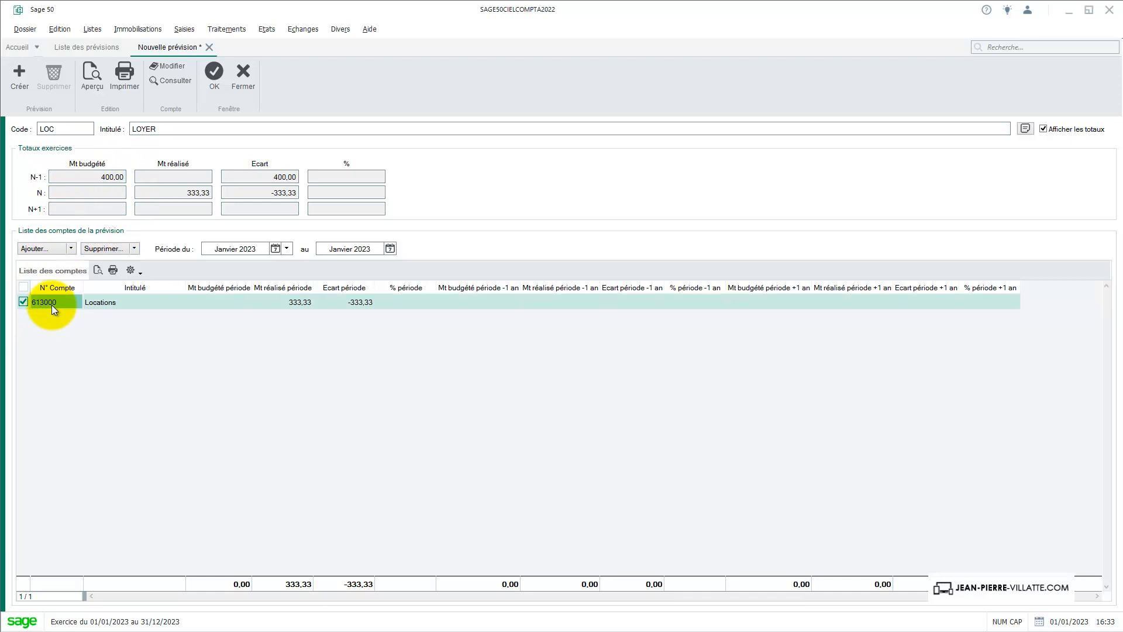
pyautogui.doubleClick(52, 304)
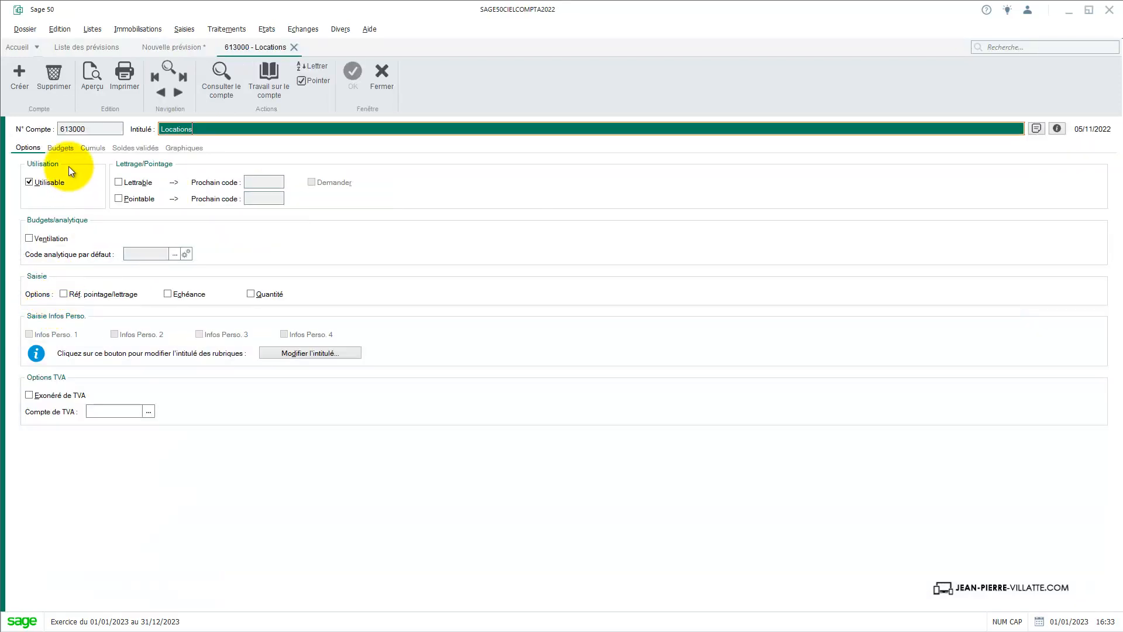
pyautogui.click(60, 147)
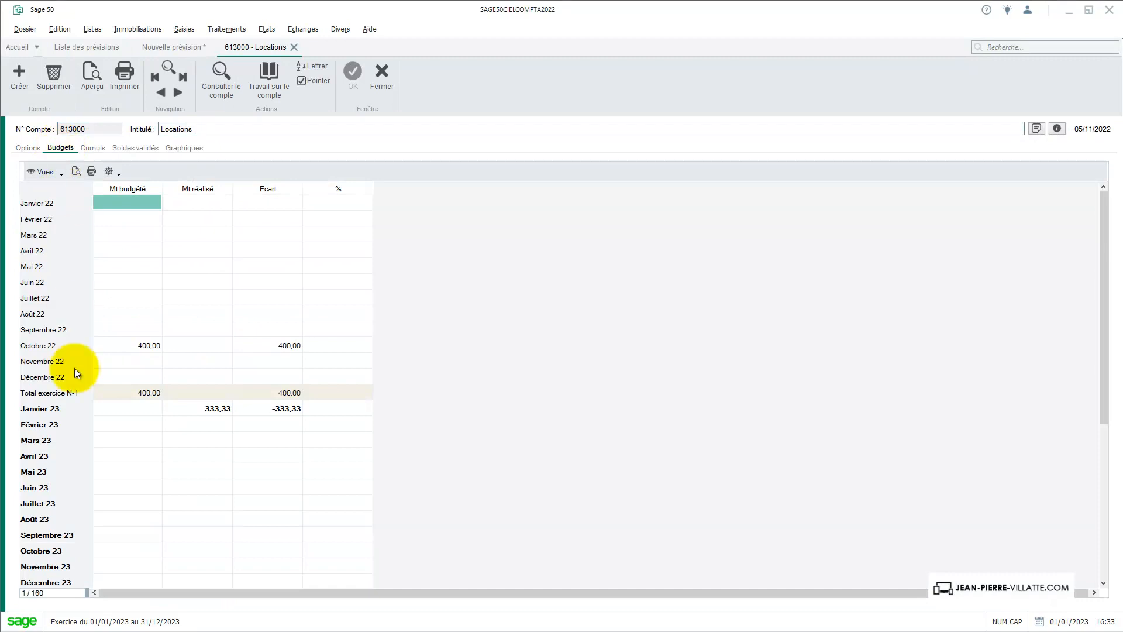
pyautogui.click(131, 410)
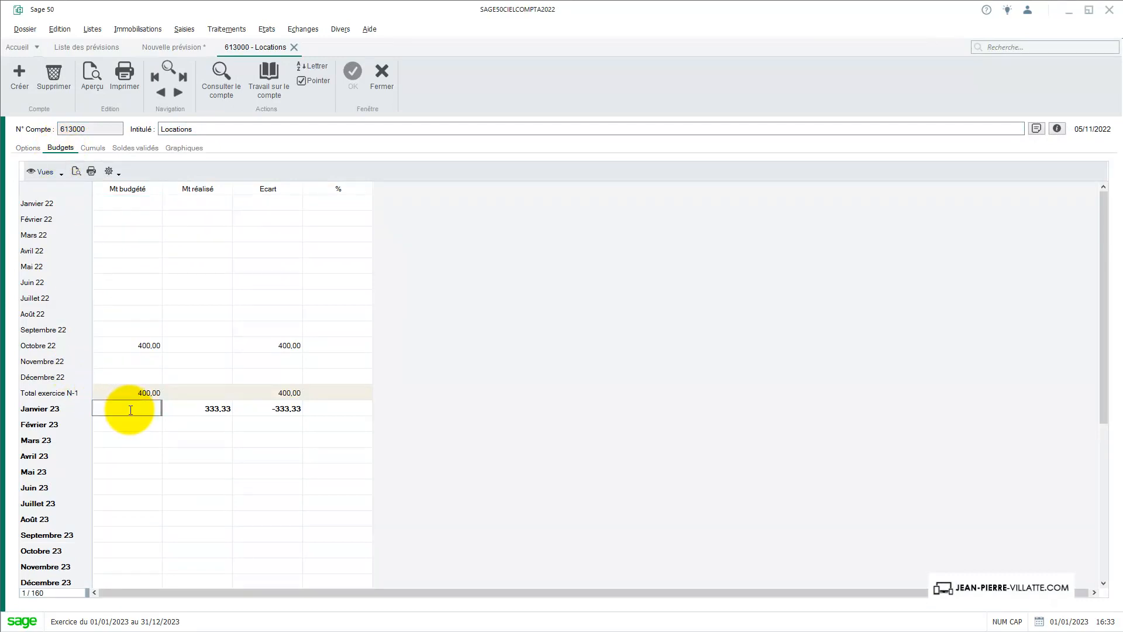
pyautogui.write('400')
pyautogui.press('Return')
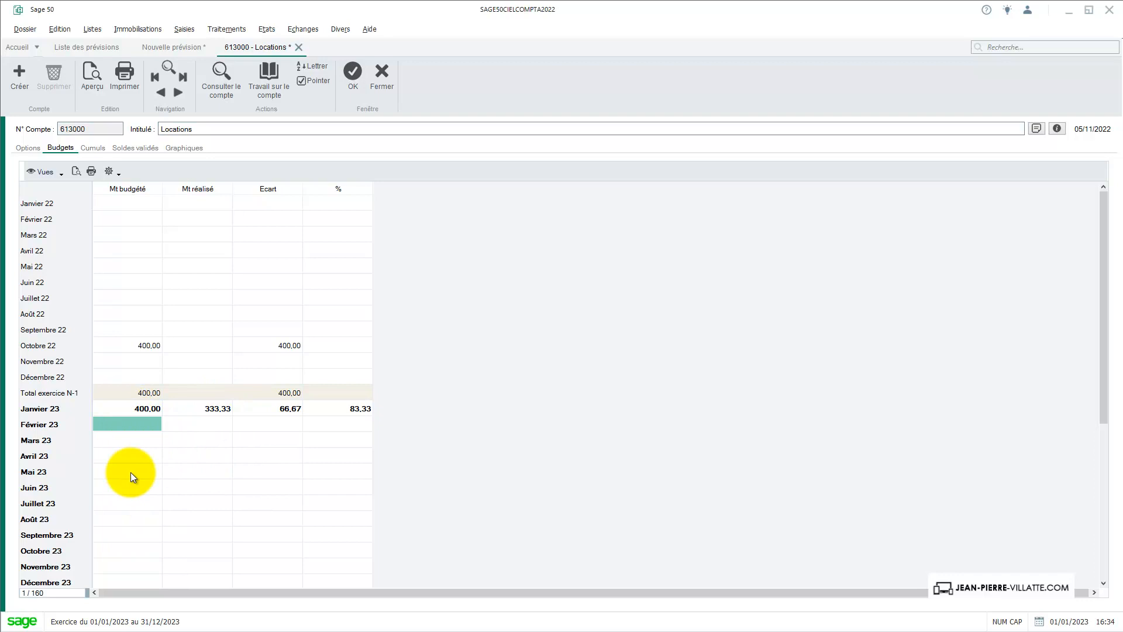
pyautogui.click(353, 74)
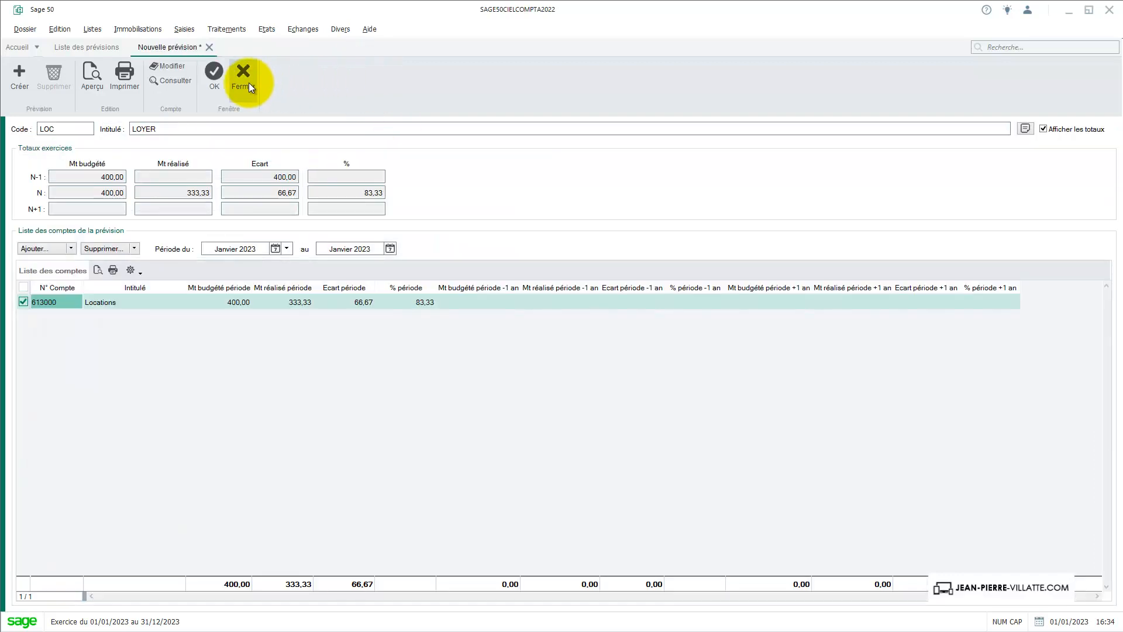
pyautogui.click(248, 82)
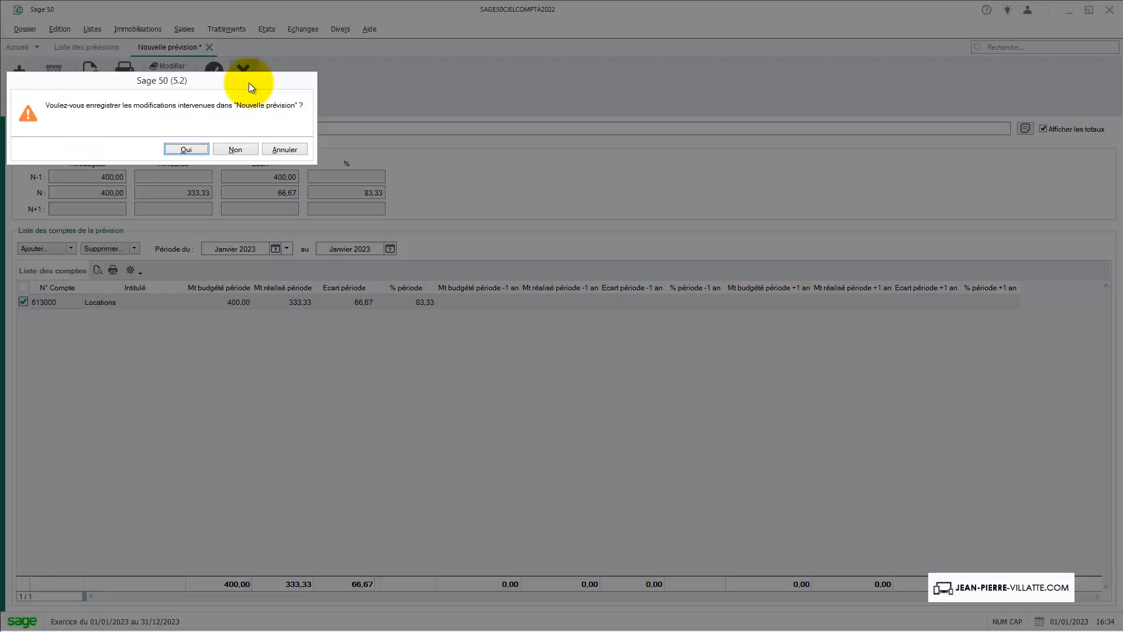
pyautogui.click(194, 150)
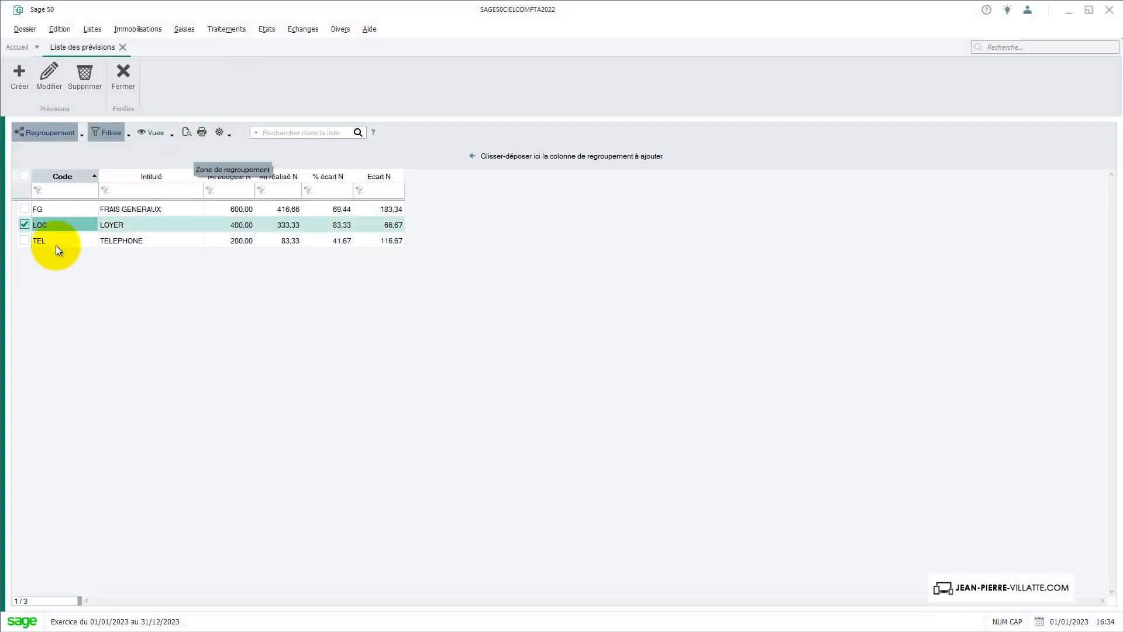
# Create another forecast with the code ASSU and the title ASSURANCE
pyautogui.click(15, 80)
pyautogui.write('A')
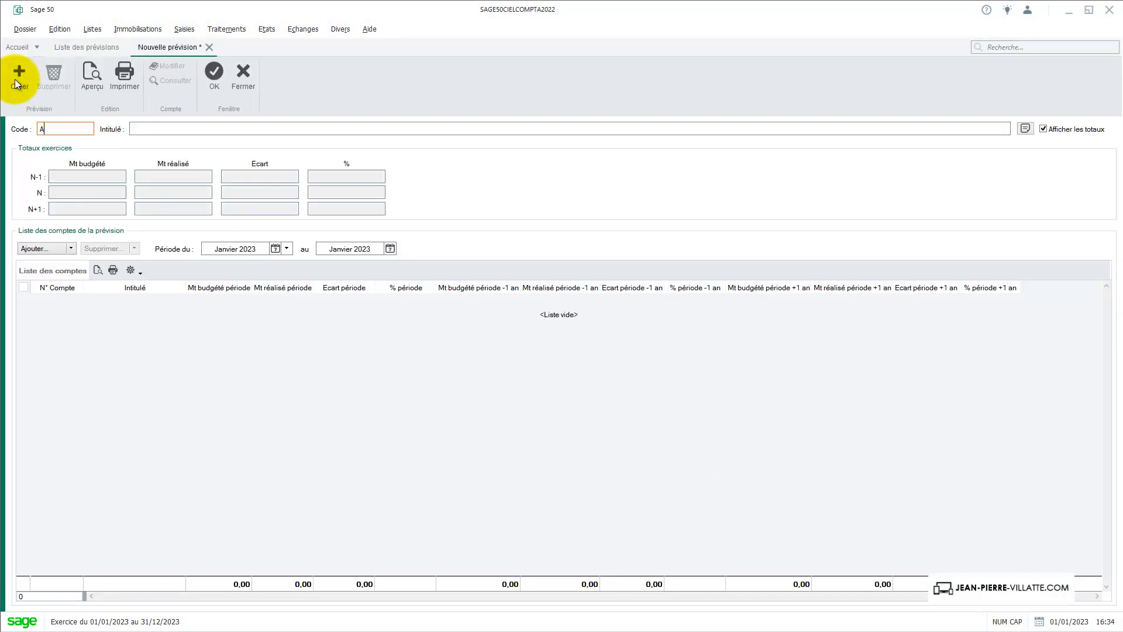
pyautogui.write('SSU')
pyautogui.write('ASSURAN')
pyautogui.write('CE')
pyautogui.press('Tab')
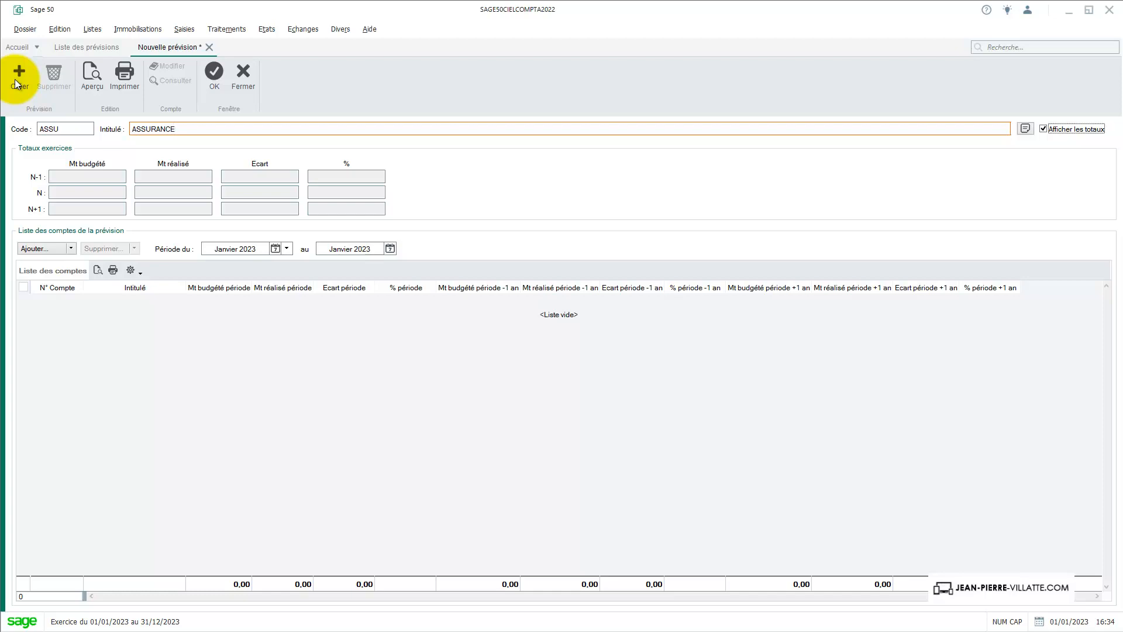
# Search the chart of accounts for 61600 and add account 616000 Primes d'assurance to the ASSURANCE forecast
pyautogui.click(40, 251)
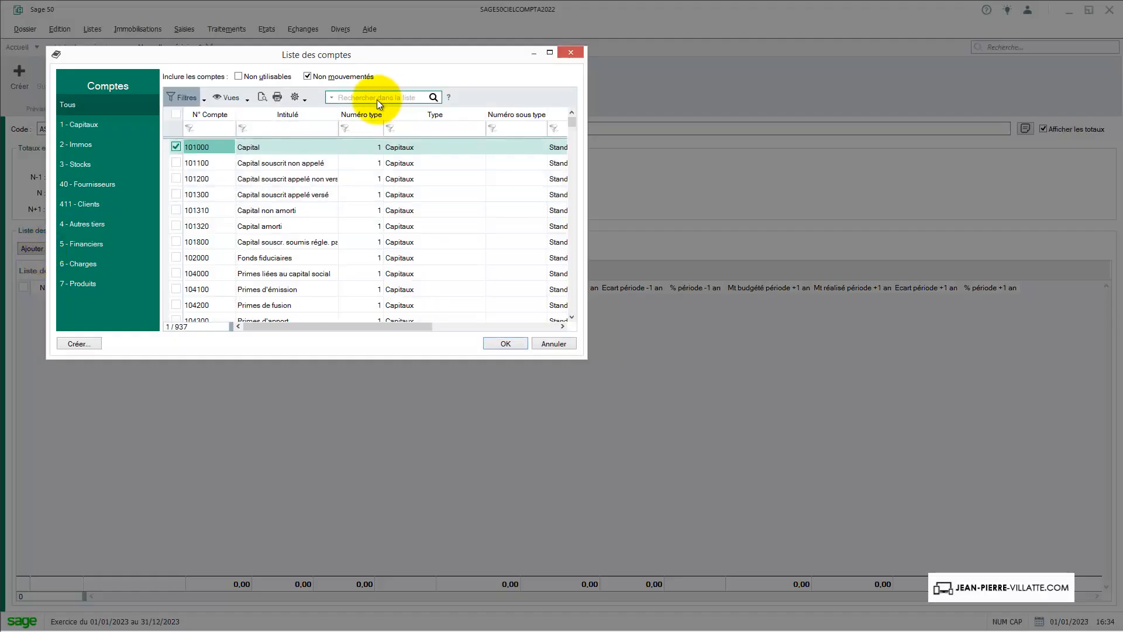
pyautogui.click(378, 98)
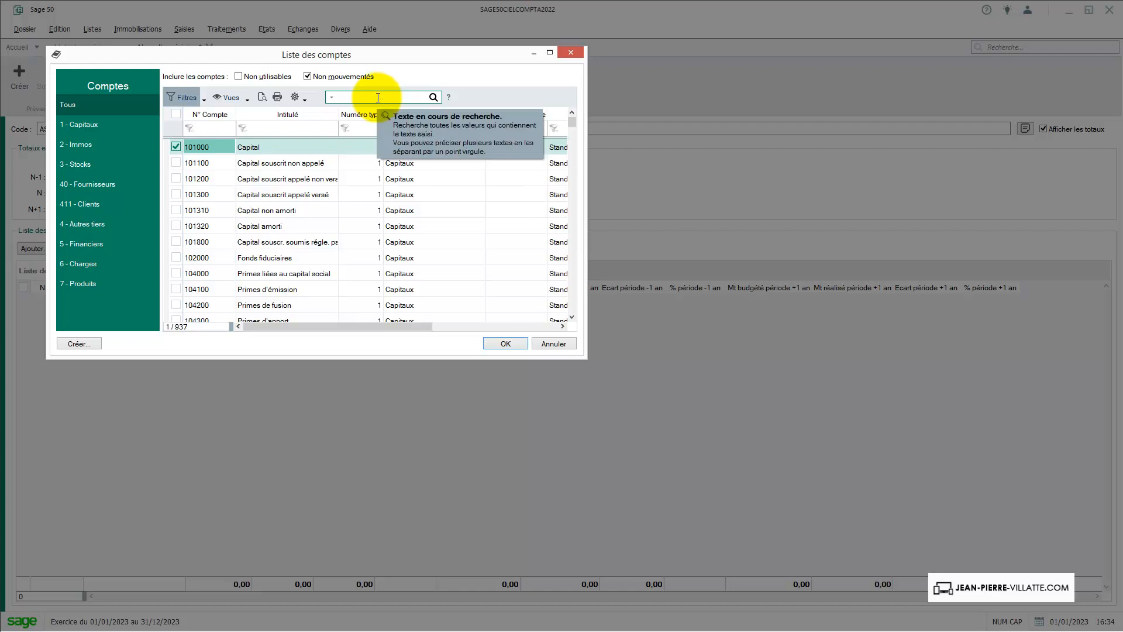
pyautogui.write('61600')
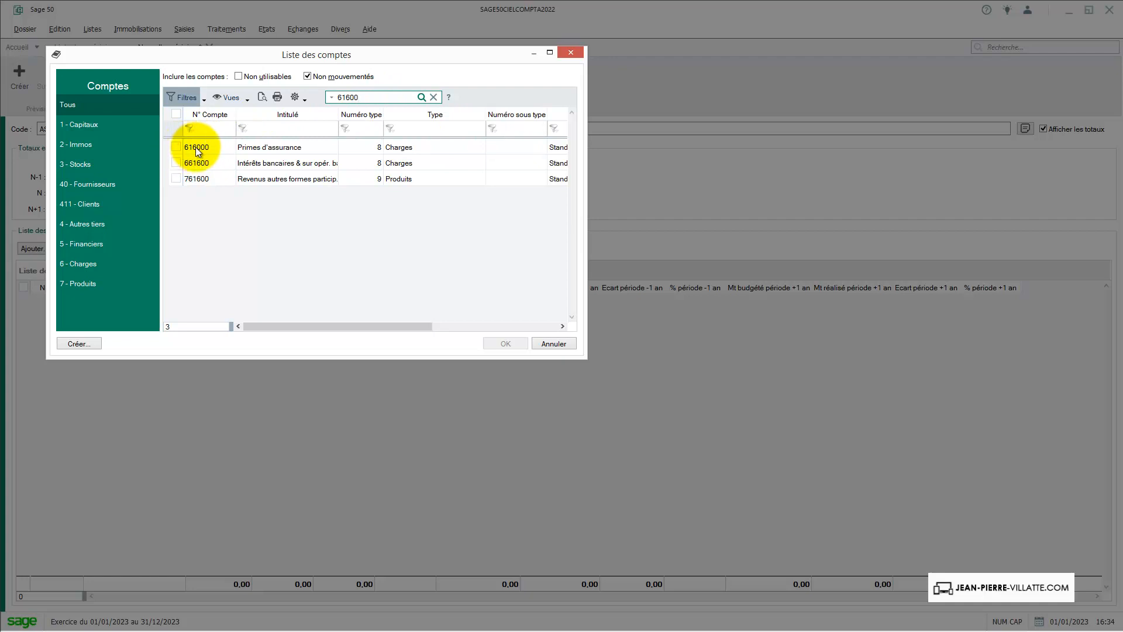
pyautogui.click(176, 146)
pyautogui.click(177, 163)
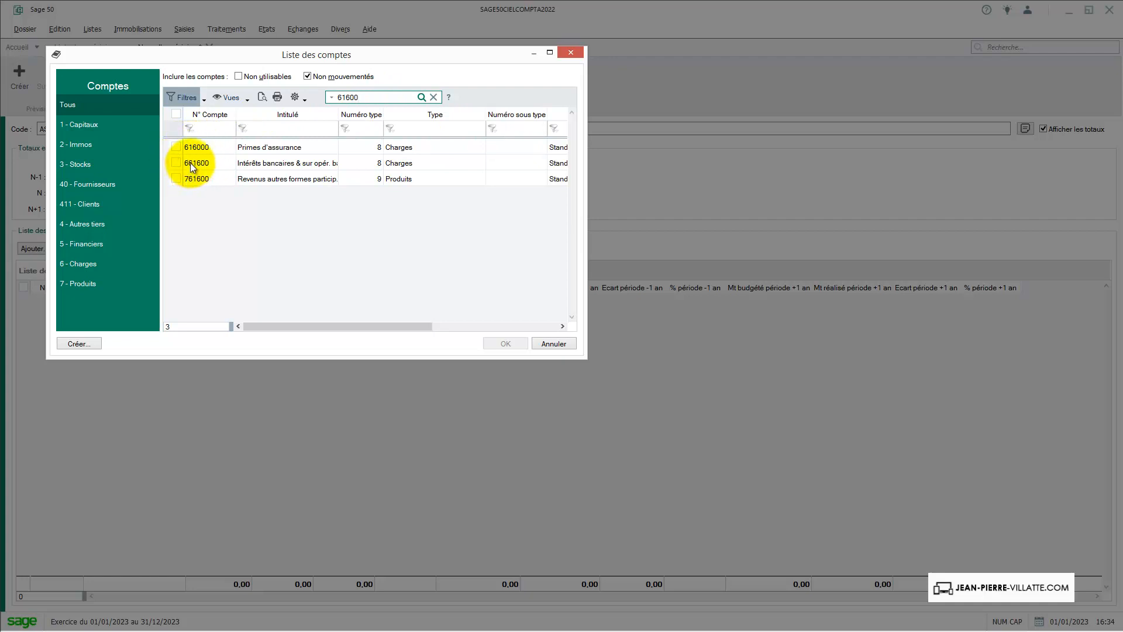
pyautogui.click(176, 150)
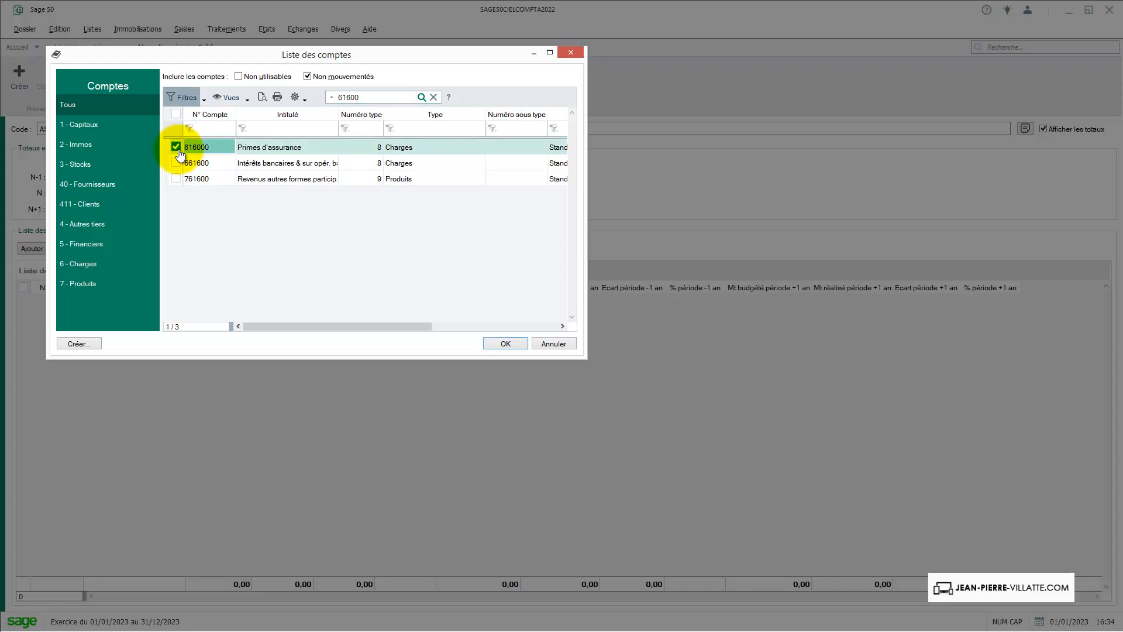
pyautogui.press('Return')
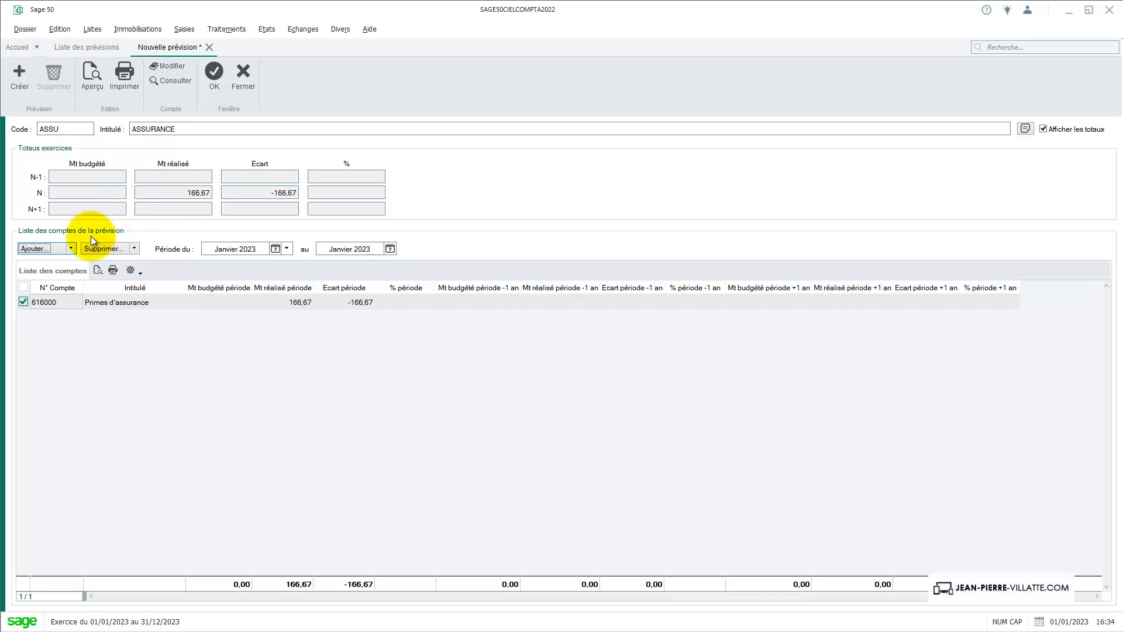
# Set the January 23 budgeted amount of account 616000 to 100, then save and close the ASSURANCE forecast
pyautogui.click(60, 302)
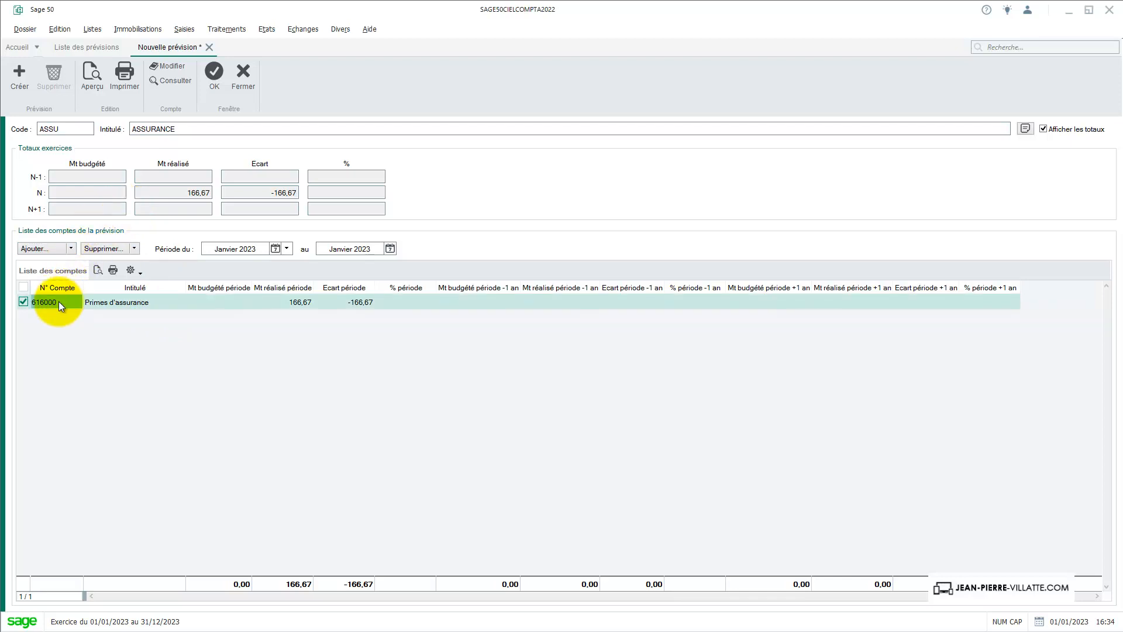
pyautogui.doubleClick(59, 301)
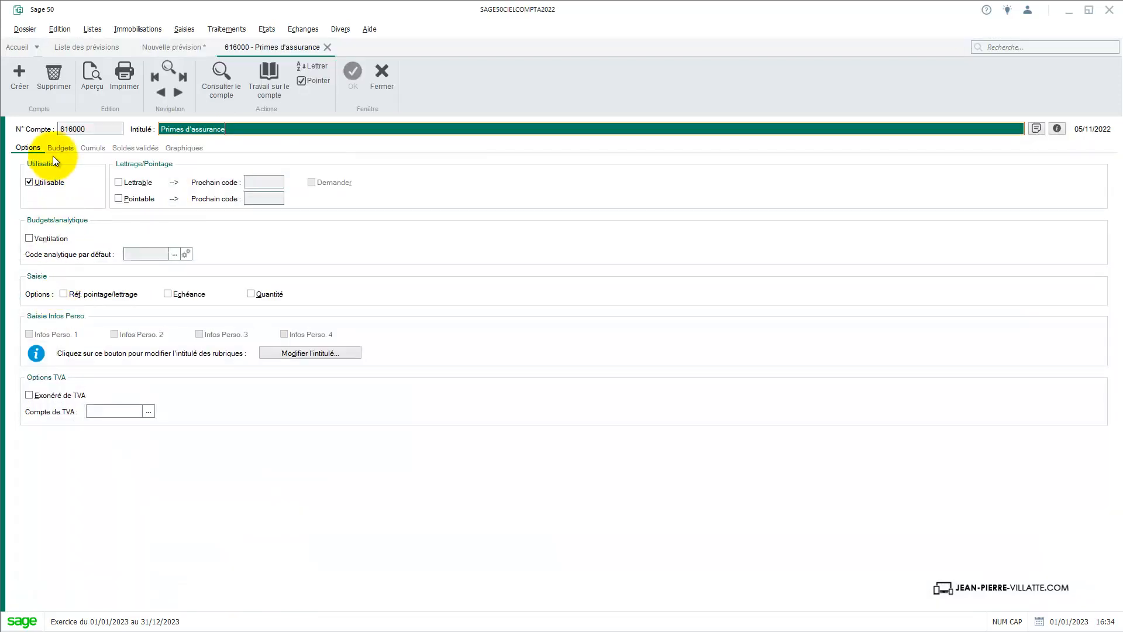
pyautogui.click(57, 148)
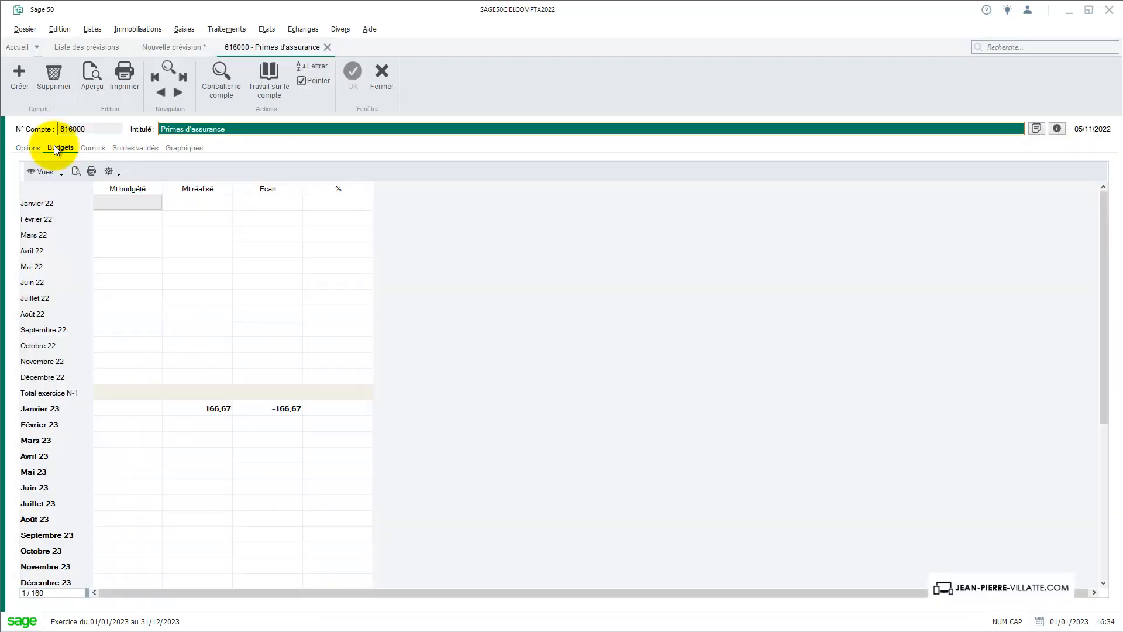
pyautogui.click(127, 409)
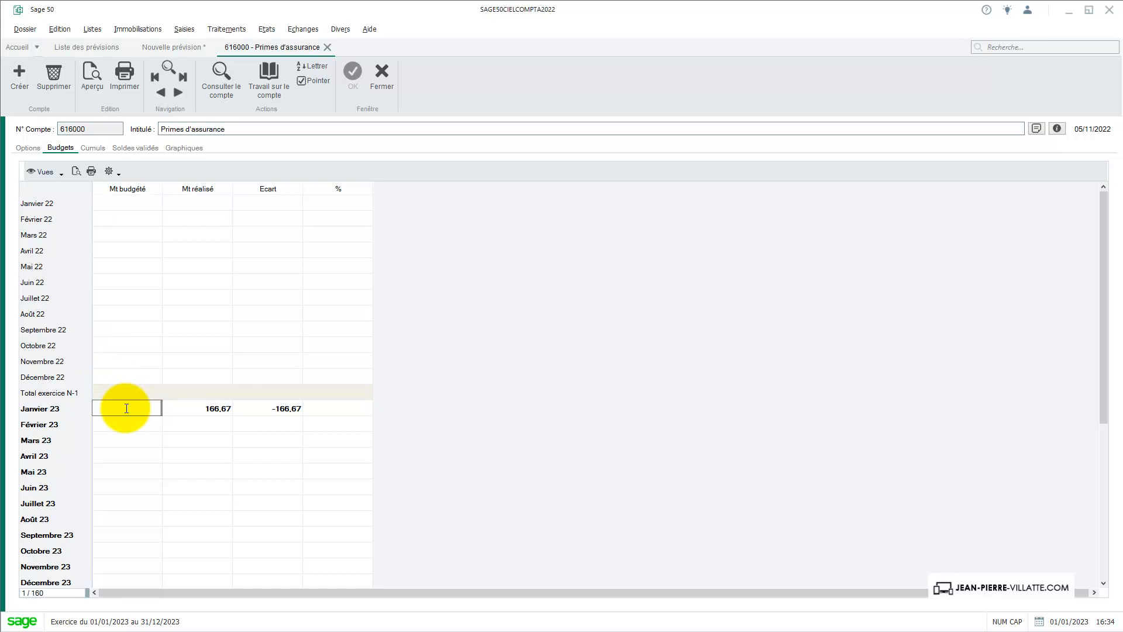
pyautogui.write('100')
pyautogui.press('Return')
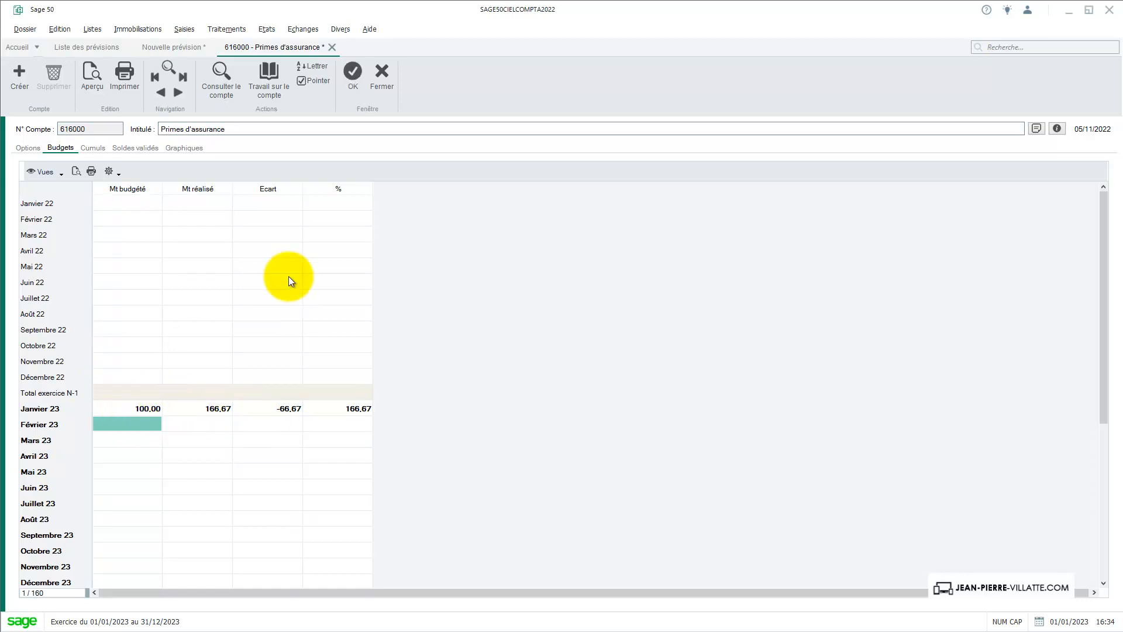
pyautogui.click(351, 72)
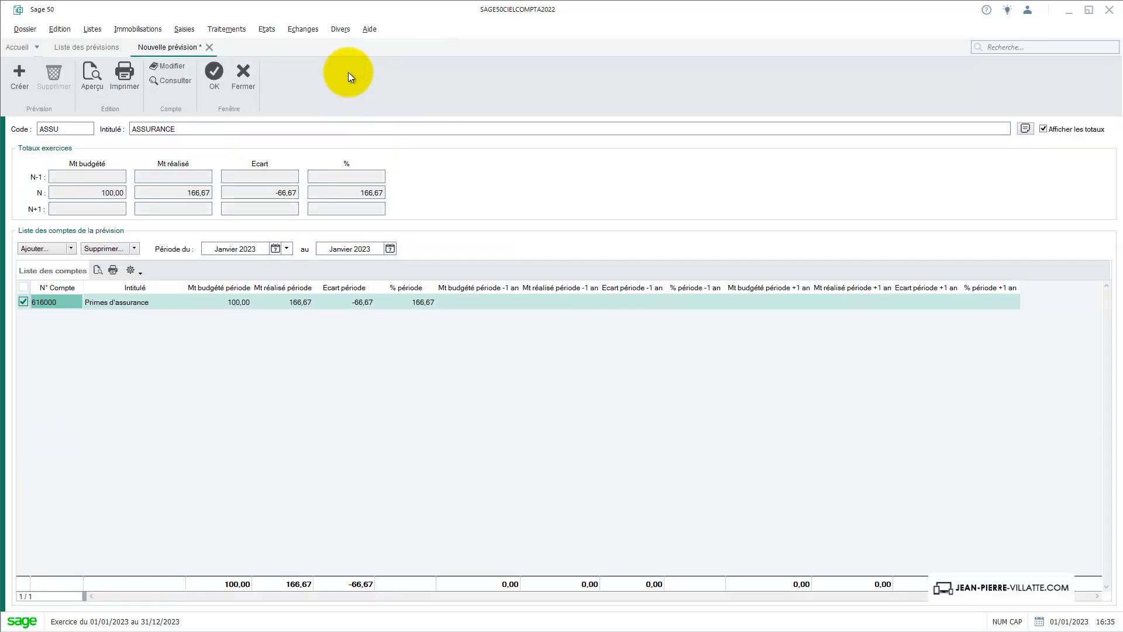
pyautogui.click(244, 76)
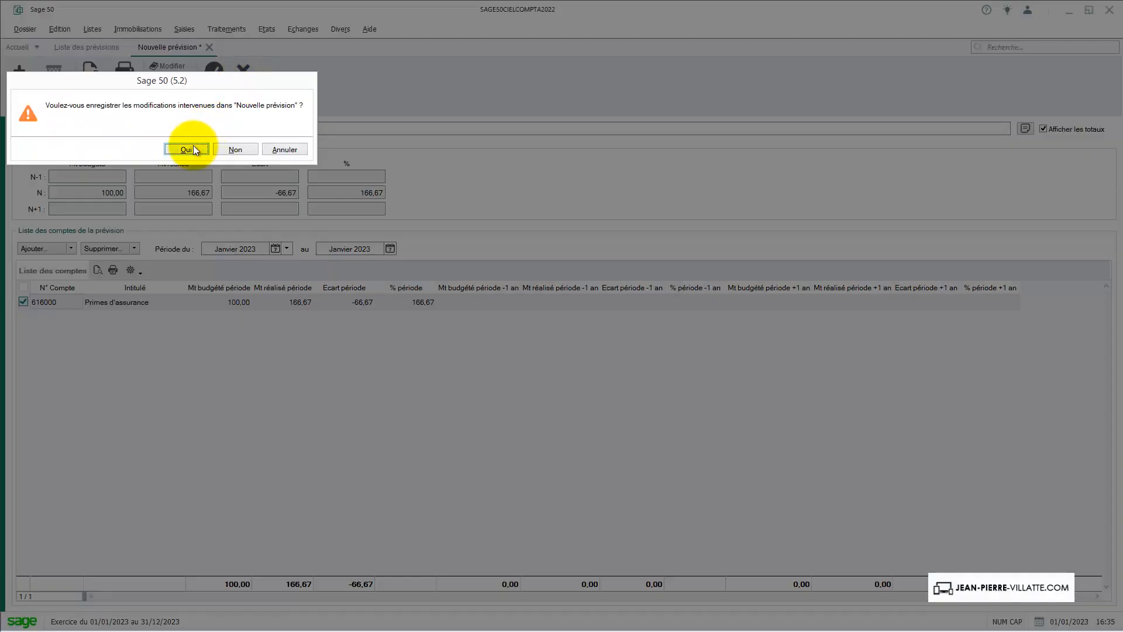
pyautogui.click(193, 147)
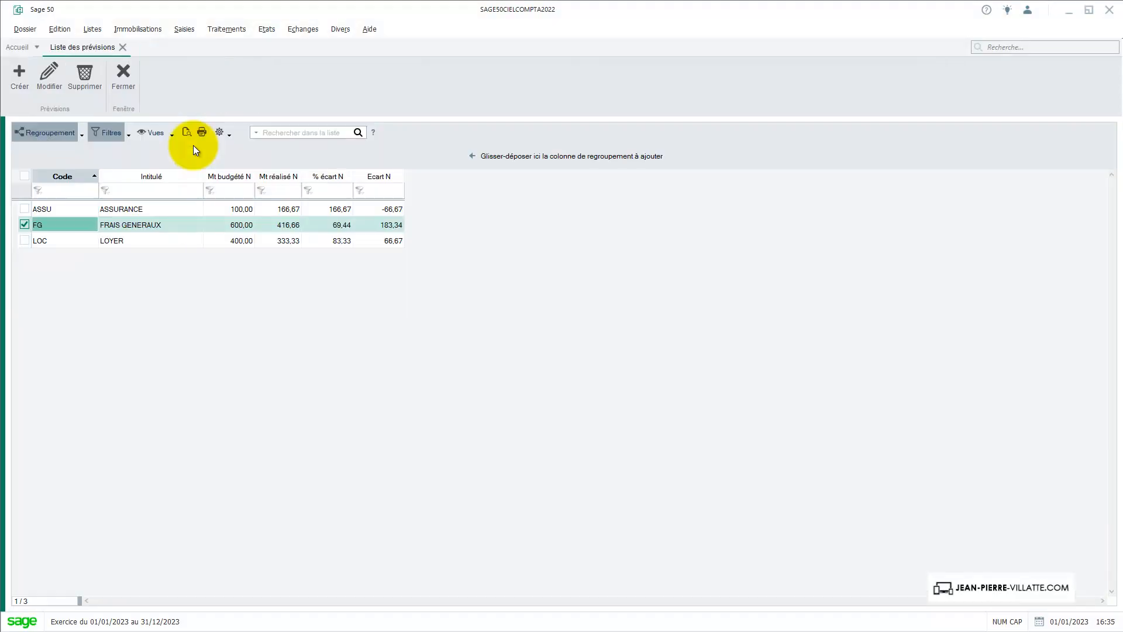
# Search the chart of accounts for 616000, add account 616000 Primes d'assurance to the FRAIS GENERAUX forecast, and save and close the forecast
pyautogui.doubleClick(59, 226)
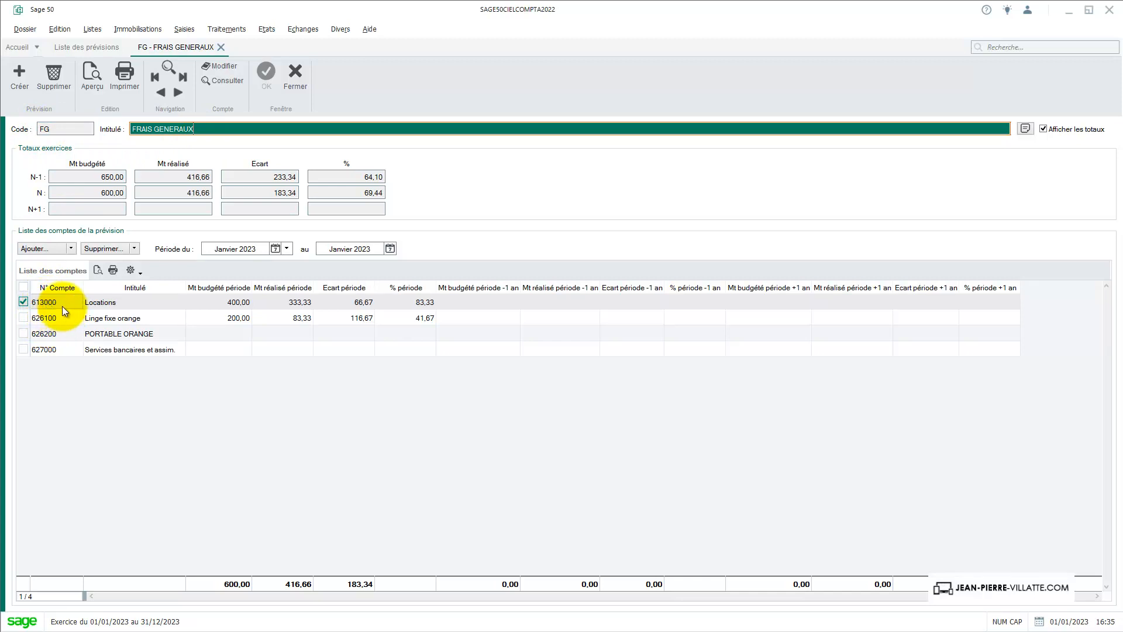
pyautogui.click(33, 250)
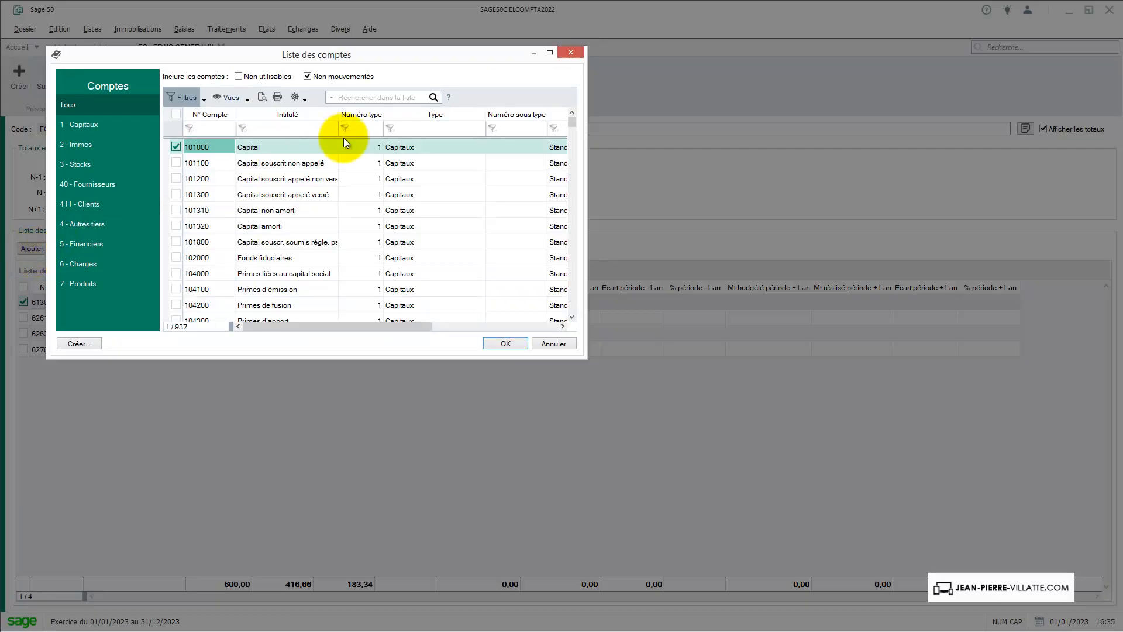
pyautogui.click(366, 96)
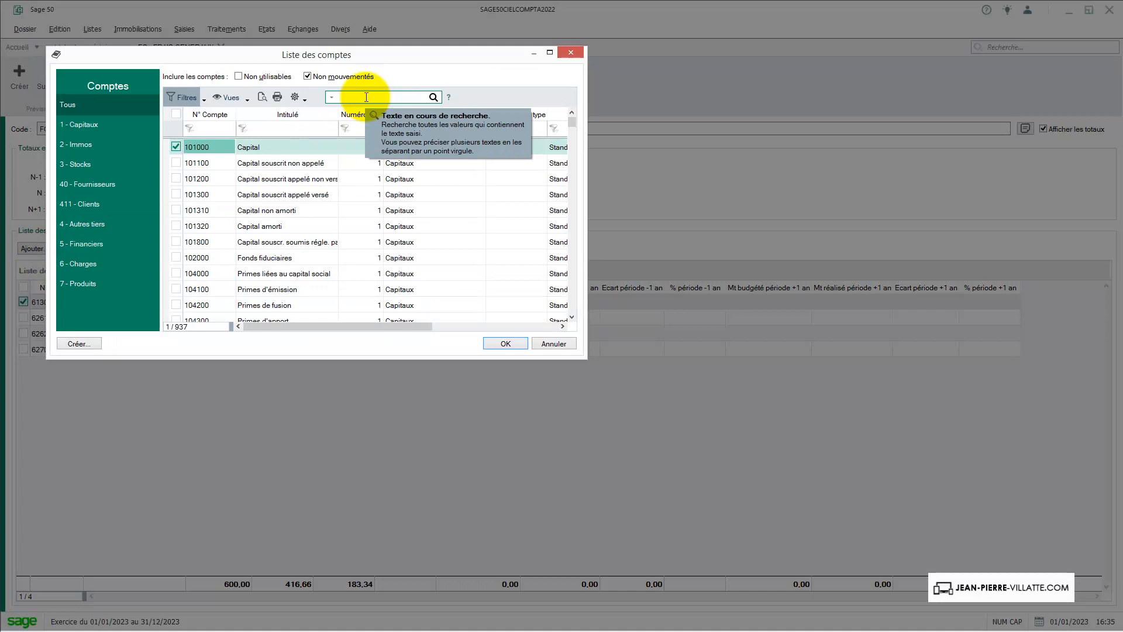
pyautogui.write('616000')
pyautogui.press('Return')
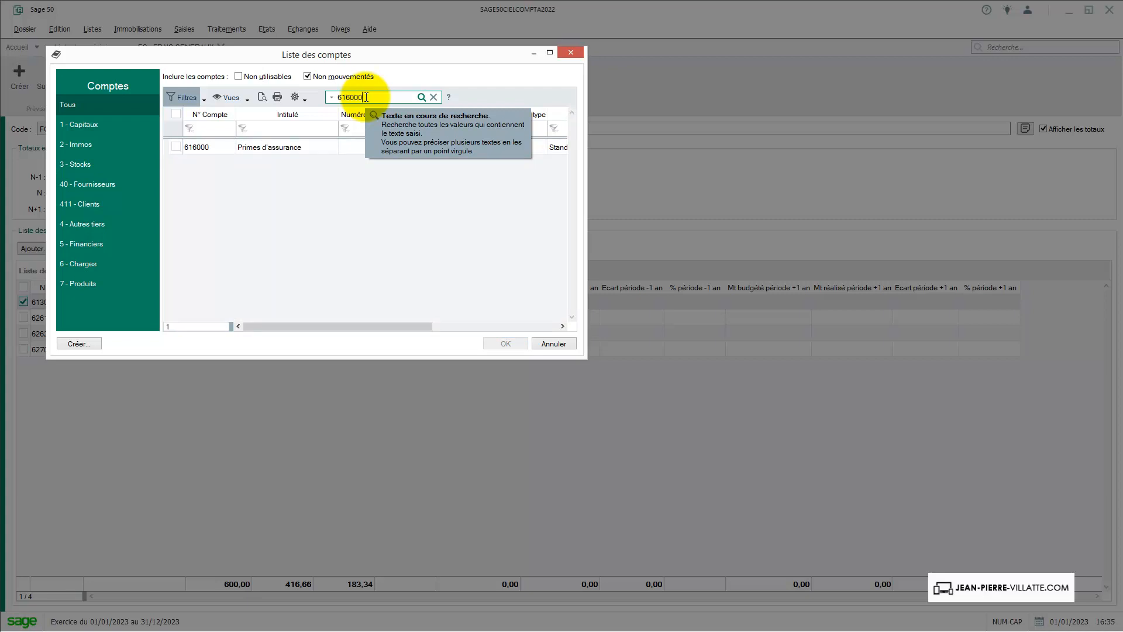
pyautogui.click(194, 150)
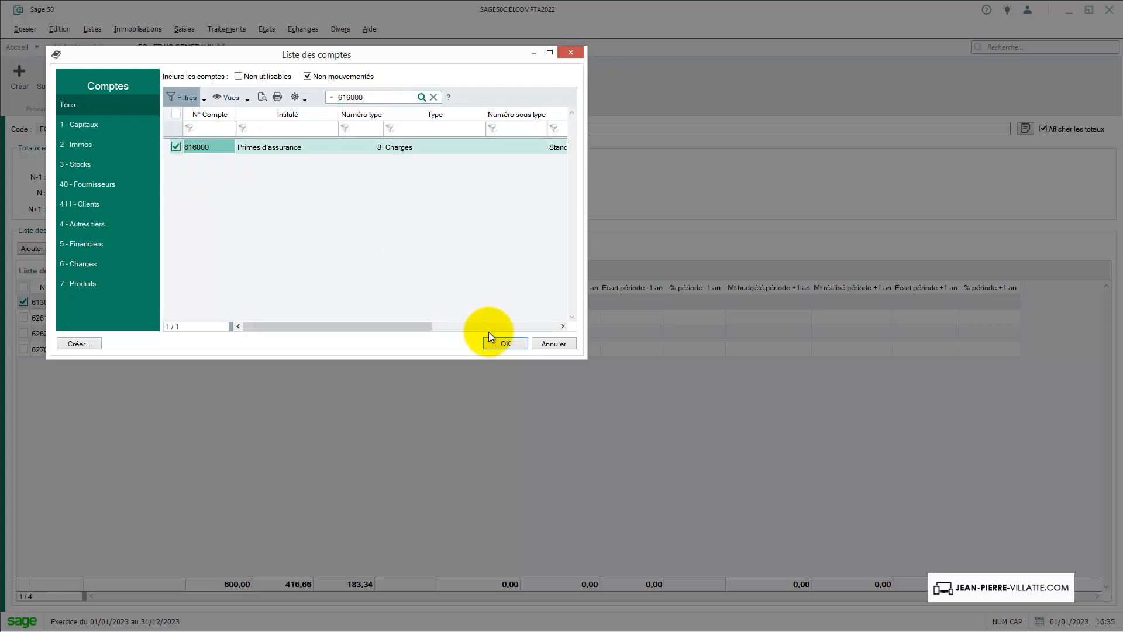
pyautogui.click(502, 341)
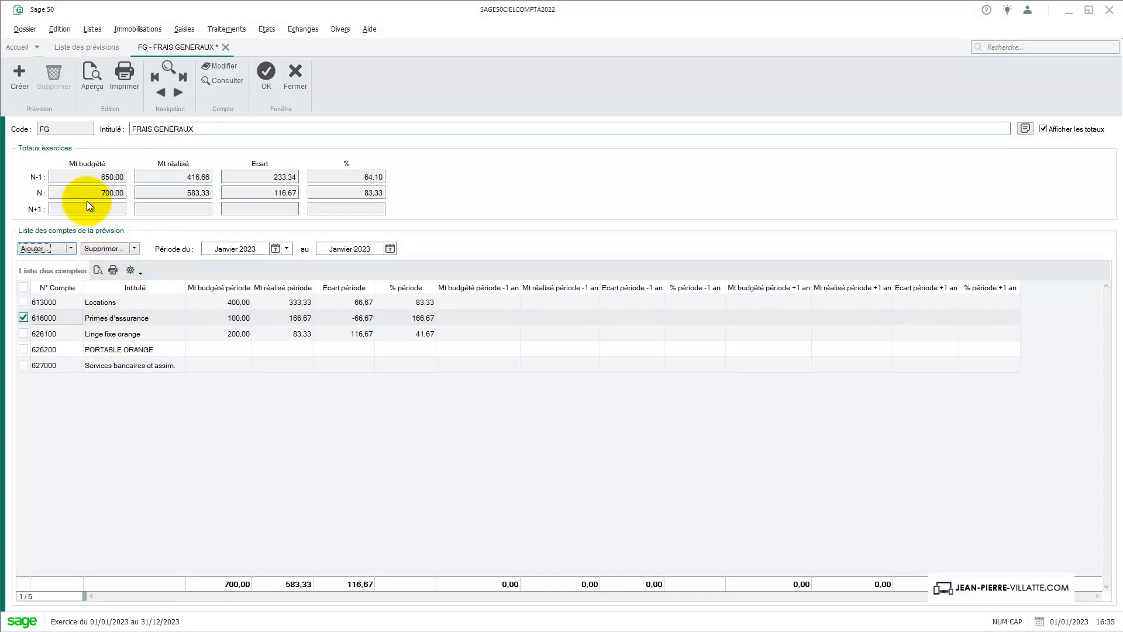
pyautogui.click(49, 304)
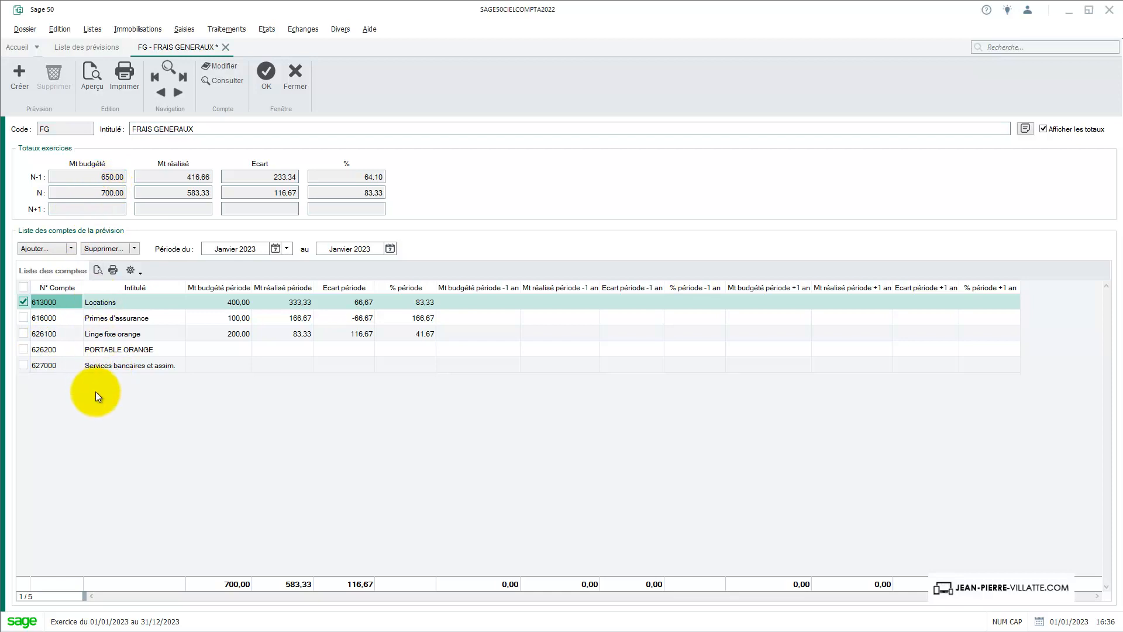
pyautogui.click(296, 89)
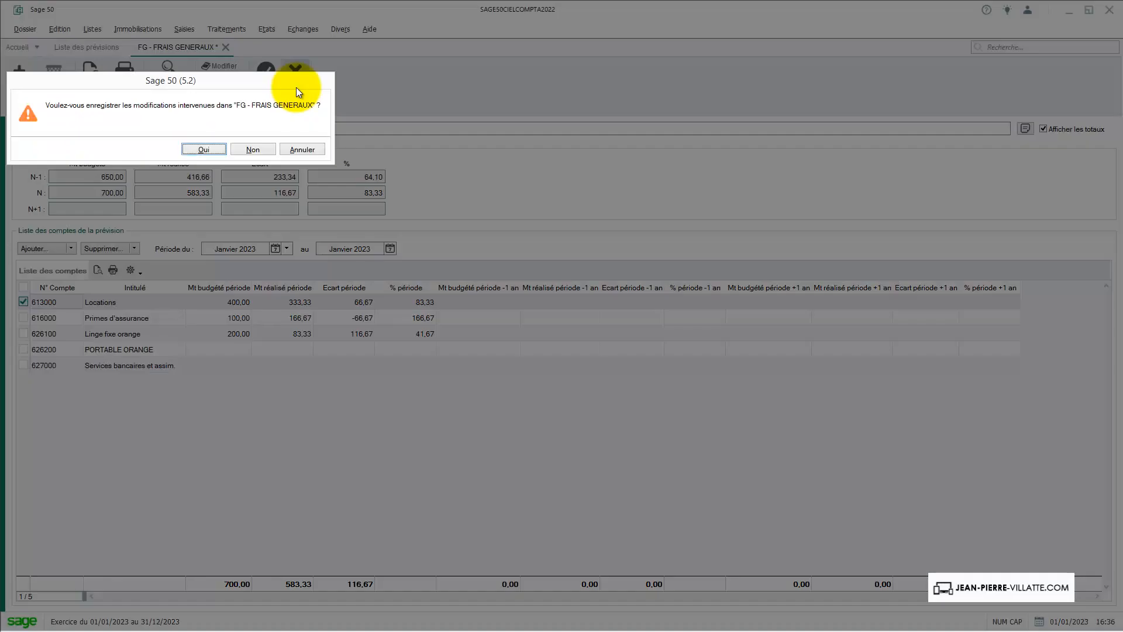
pyautogui.click(198, 150)
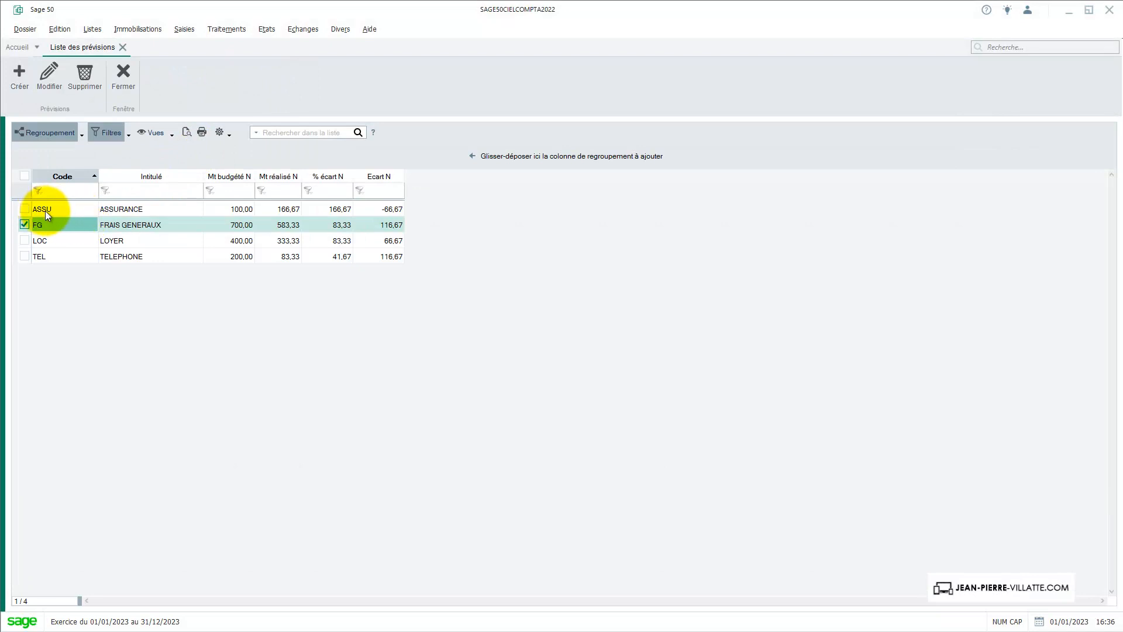
# Review the monthly budget of account 613000 Locations in the LOYER forecast, then close the account and the forecast
pyautogui.doubleClick(43, 240)
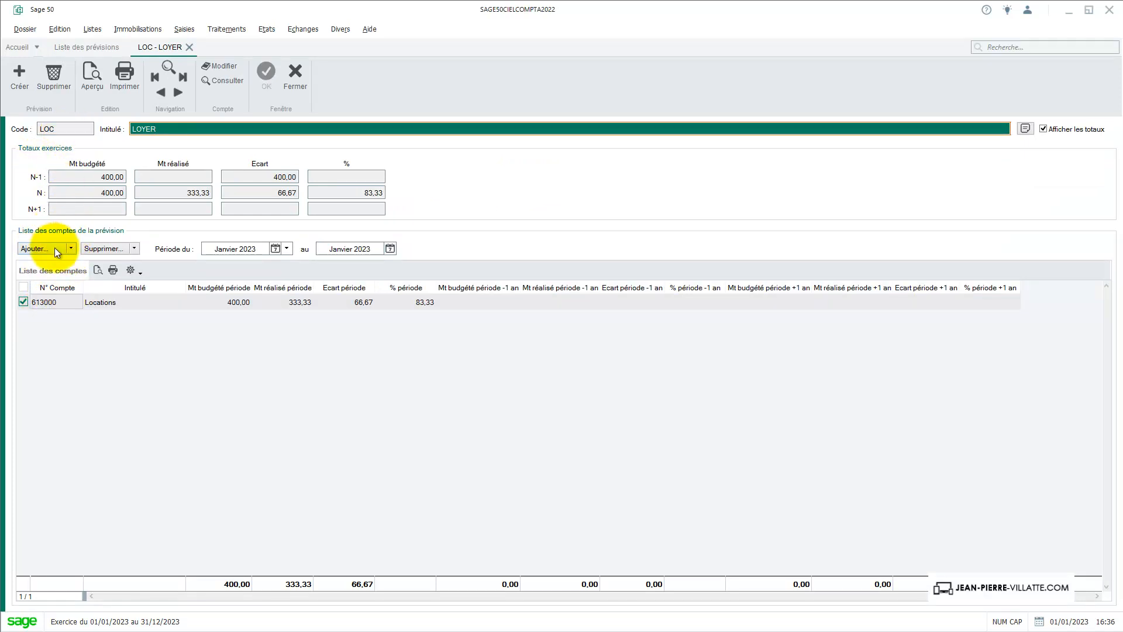
pyautogui.click(52, 304)
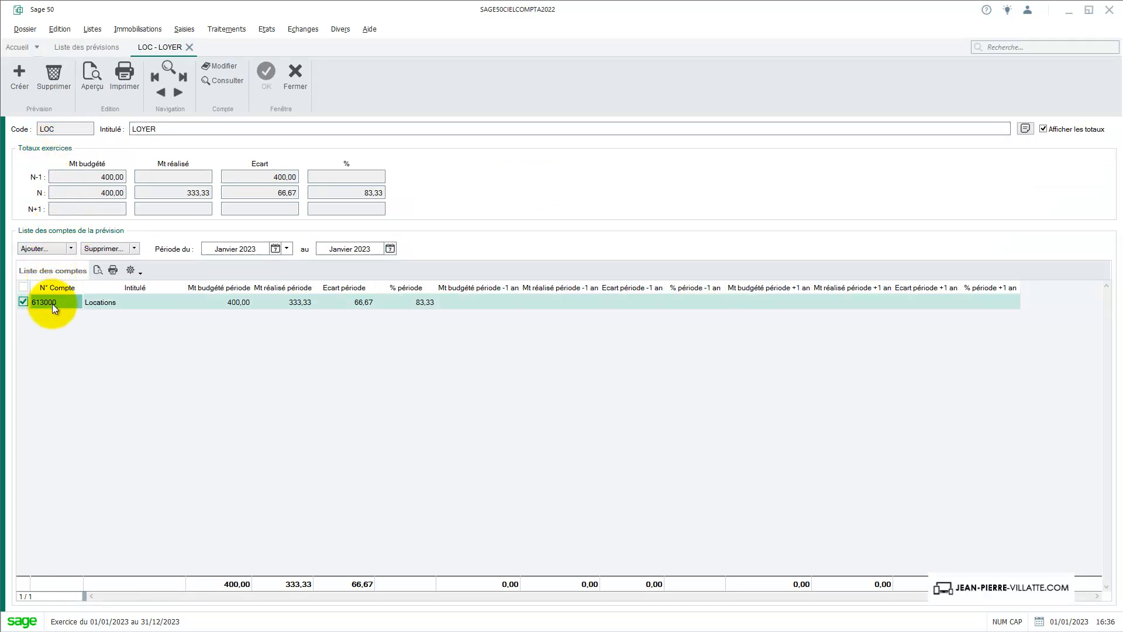
pyautogui.doubleClick(52, 304)
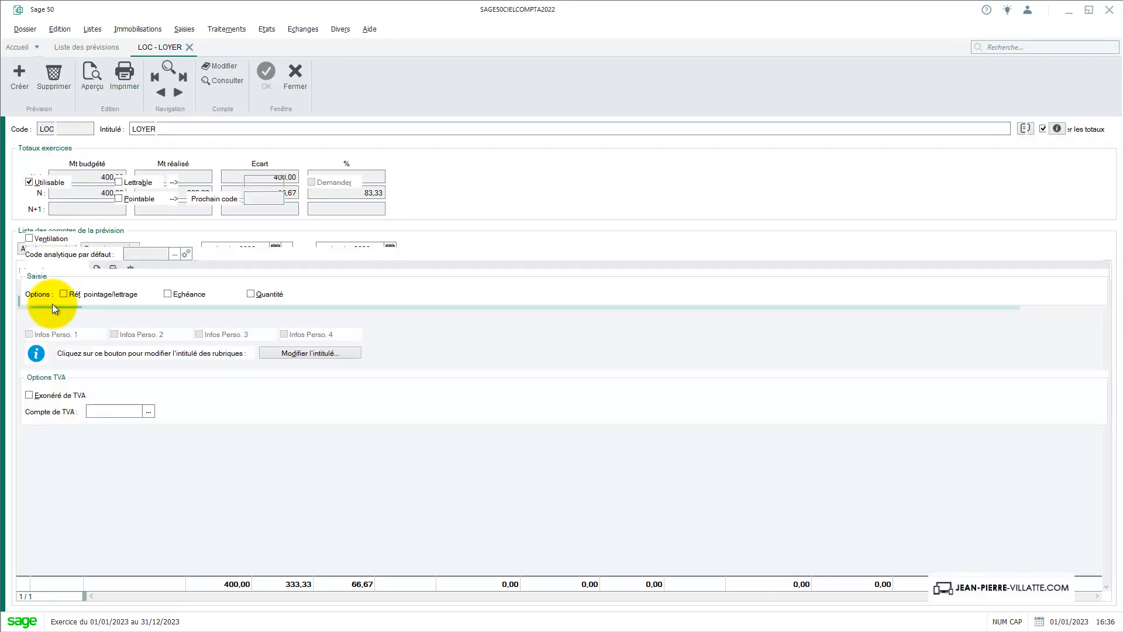
pyautogui.click(62, 148)
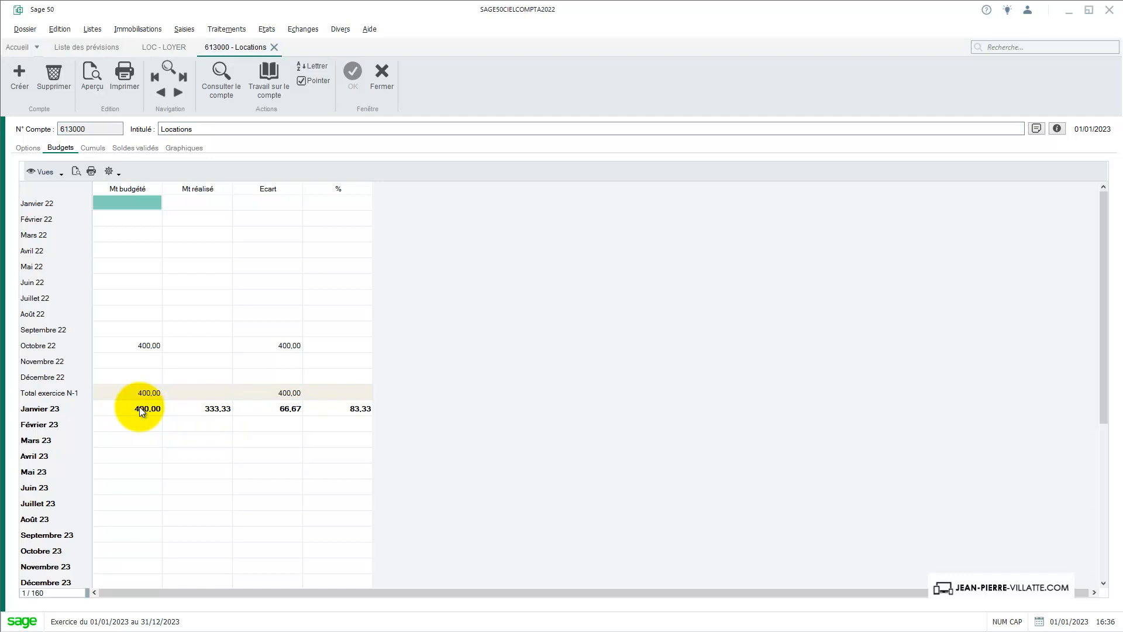
pyautogui.click(383, 71)
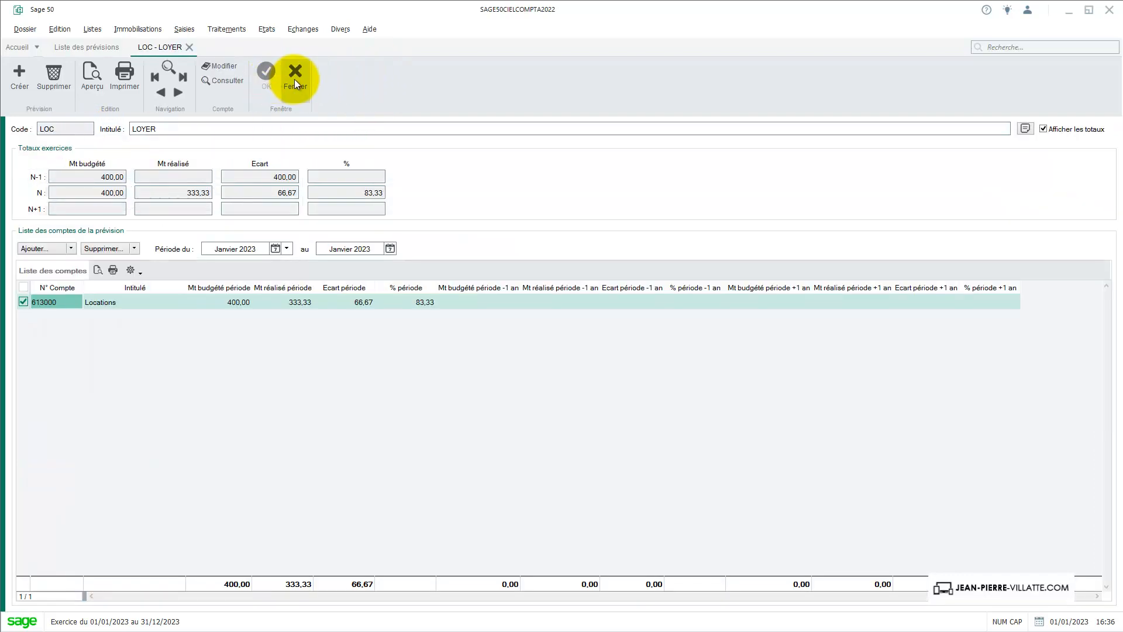
pyautogui.click(294, 79)
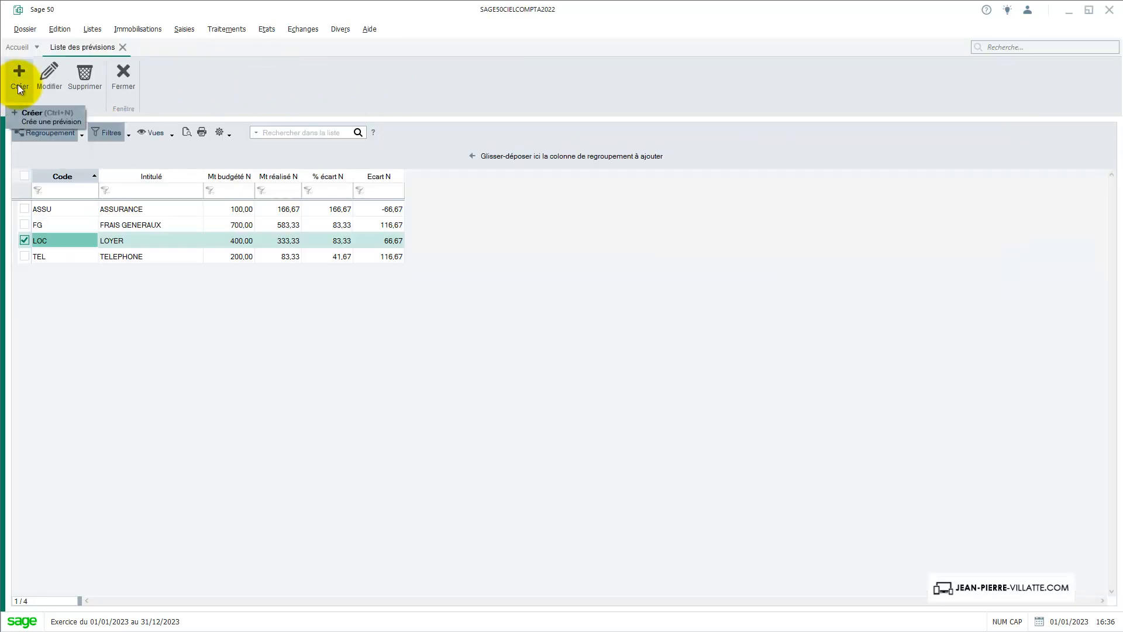
# Create a forecast with the code 707 and the title VENTE DE MARCHANDISE
pyautogui.click(18, 84)
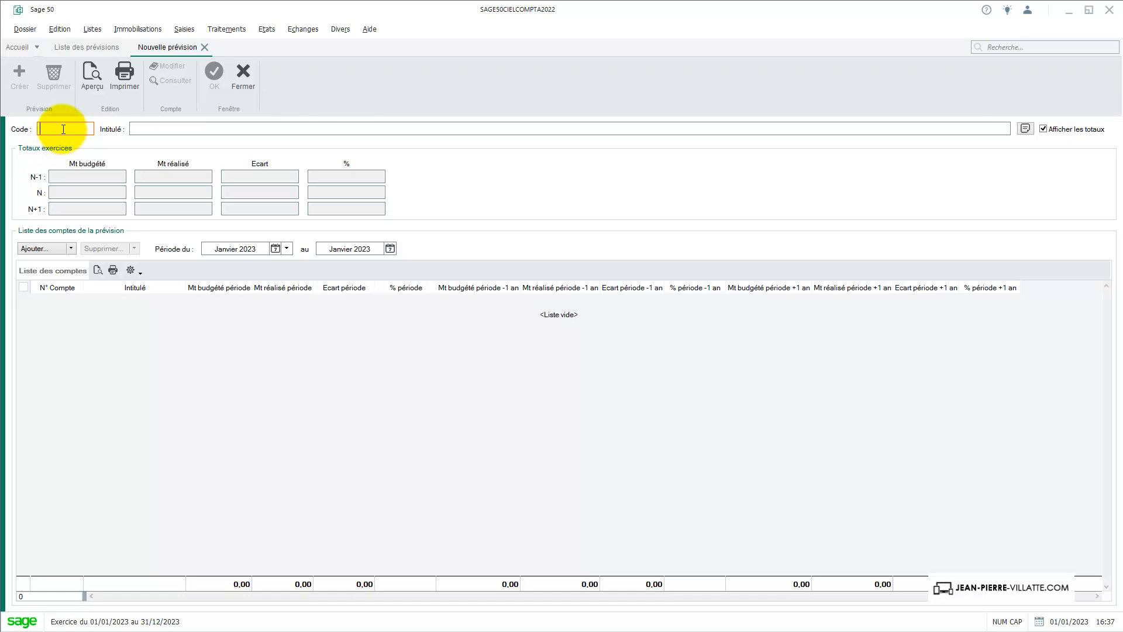
pyautogui.write('707VENTE DE')
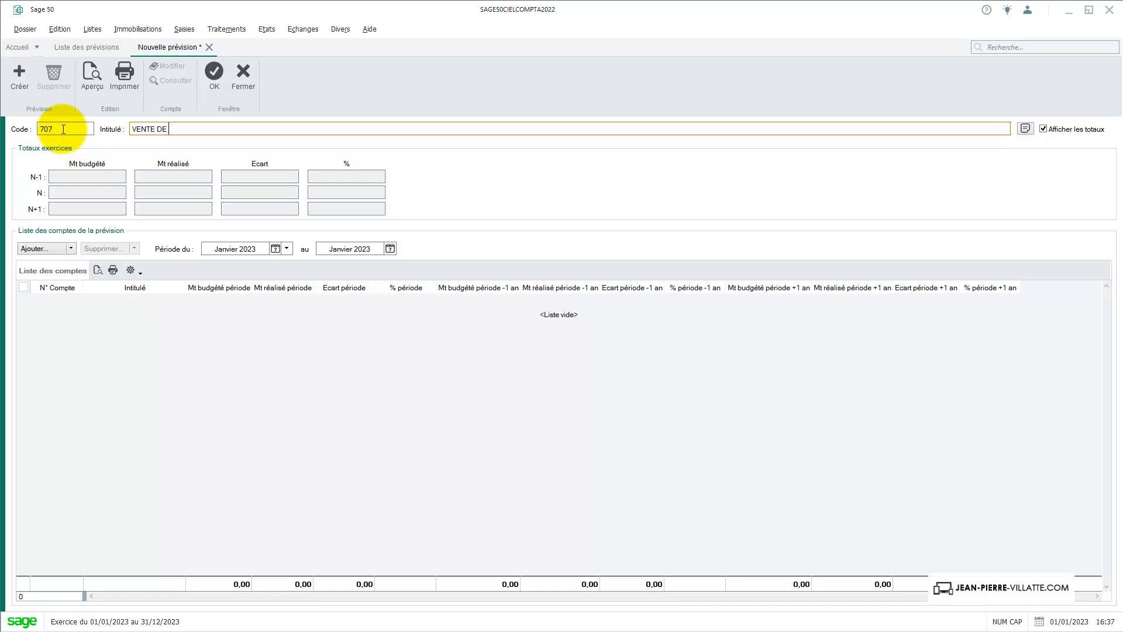
pyautogui.write(' MARCHANDUS')
pyautogui.press('BackSpace')
pyautogui.write('ISE')
# Search the chart of accounts for 707100 and add account 707100 Ordinateur to the VENTE DE MARCHANDISE forecast
pyautogui.click(32, 249)
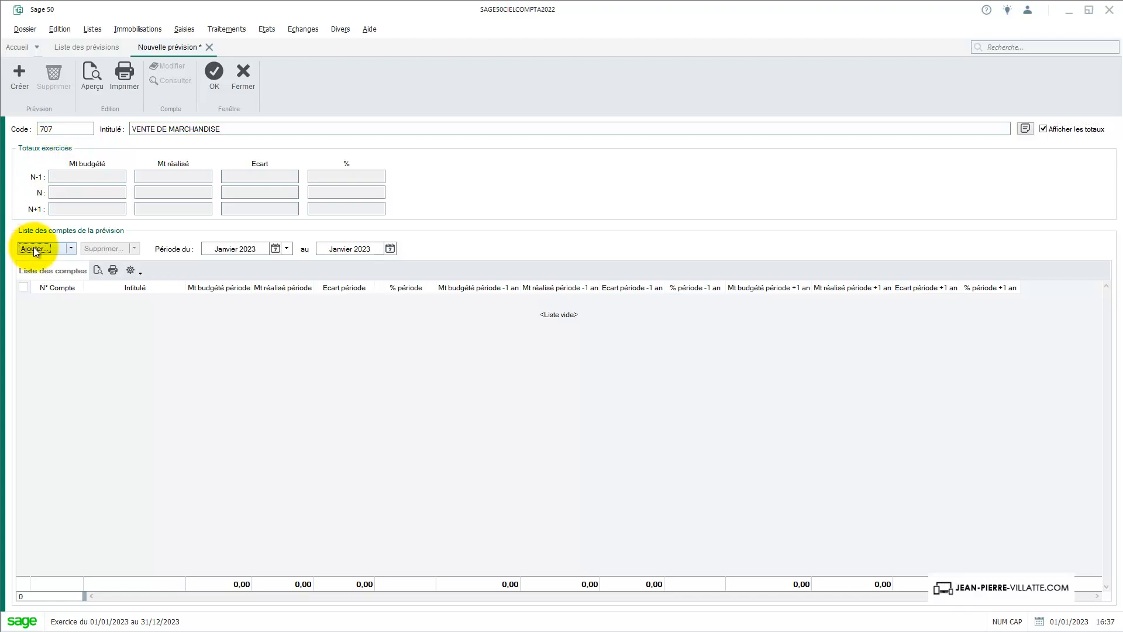
pyautogui.click(381, 99)
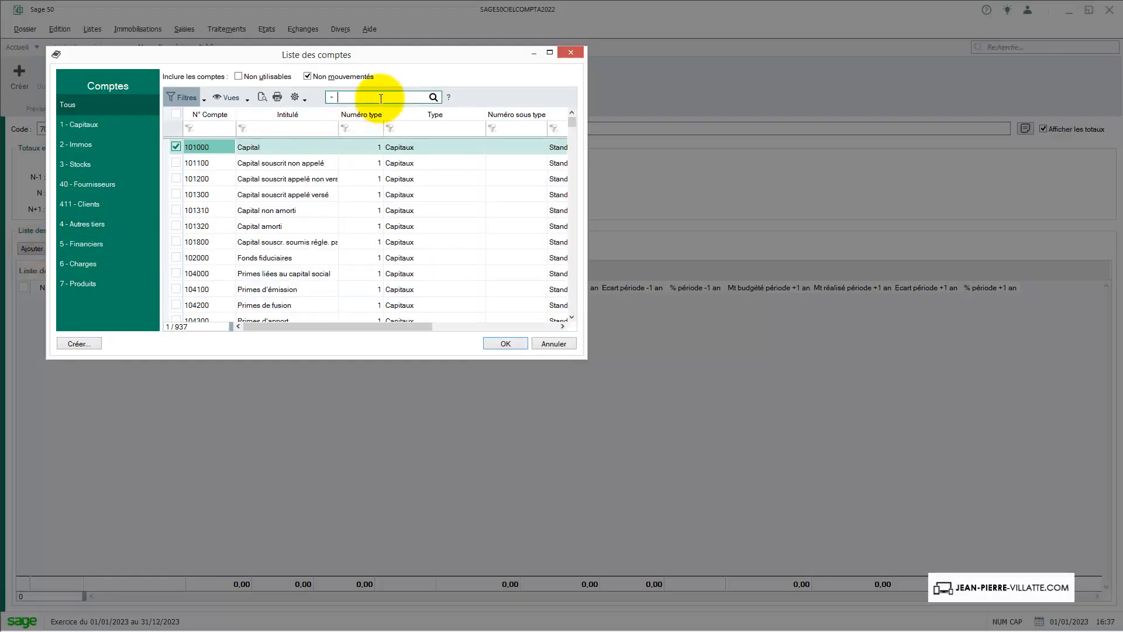
pyautogui.write('7071')
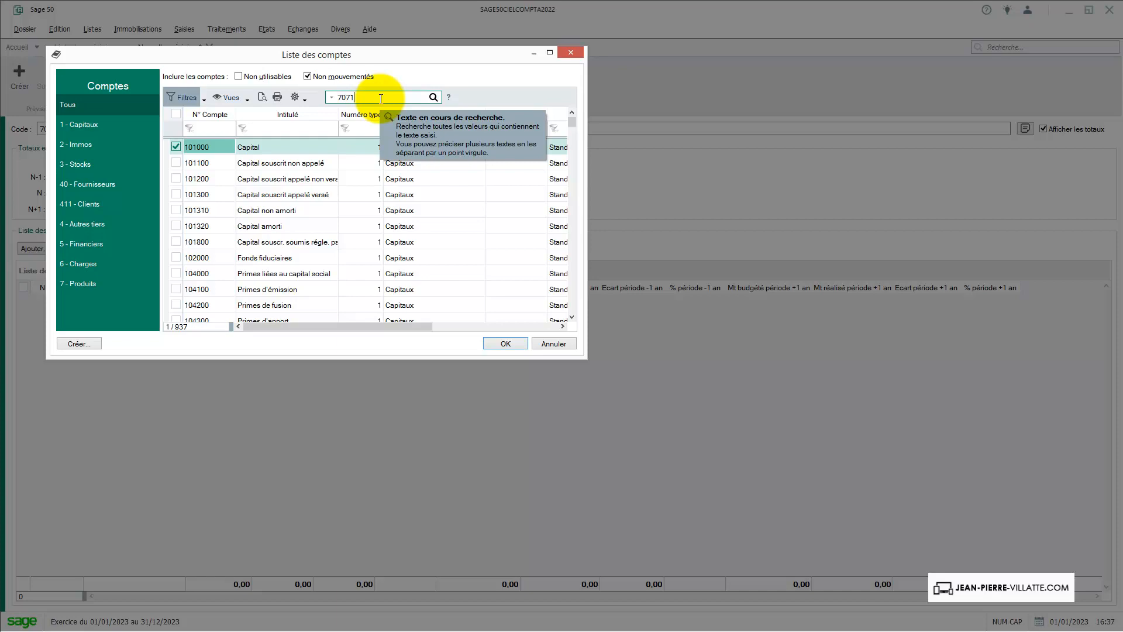
pyautogui.write('00')
pyautogui.press('Return')
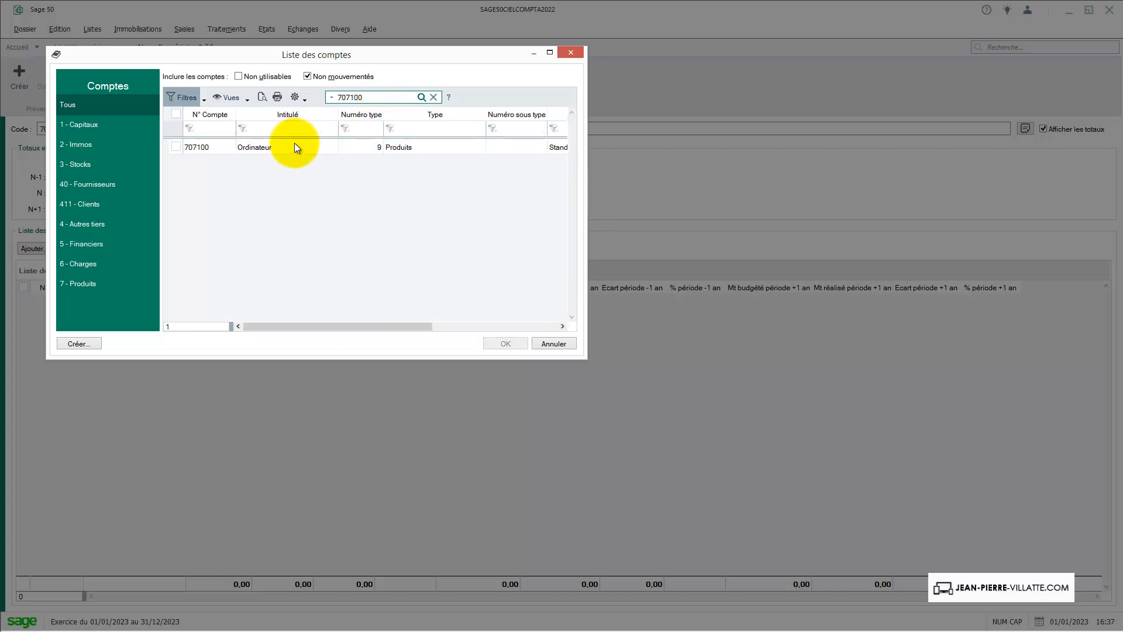
pyautogui.doubleClick(290, 148)
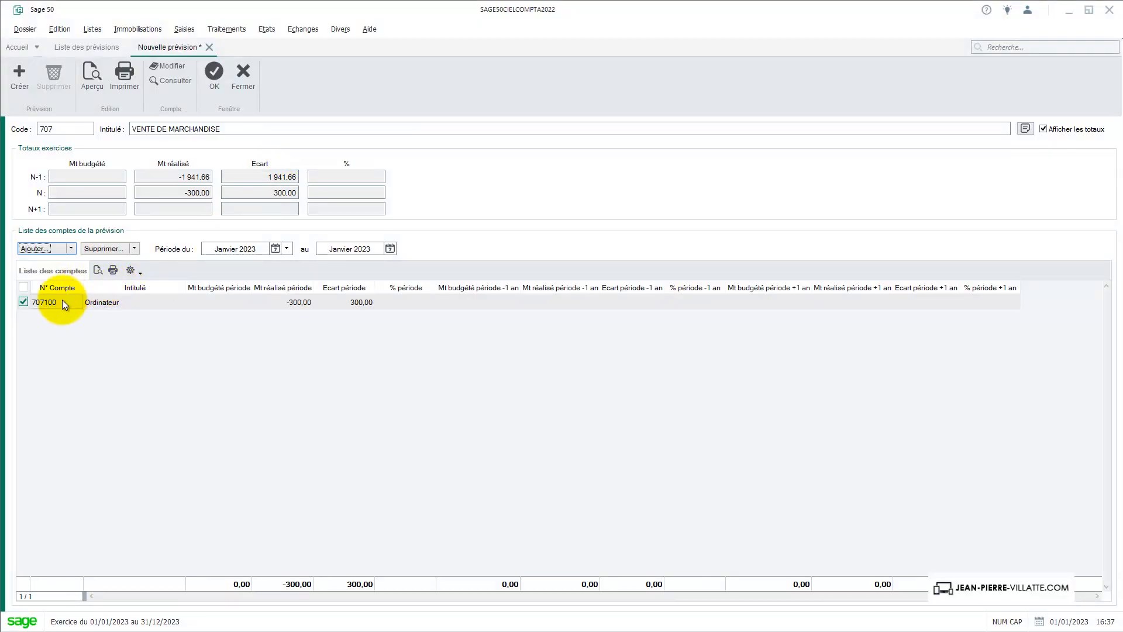
# Set the January 23 budgeted amount of account 707100 to -400 and save the account
pyautogui.click(61, 305)
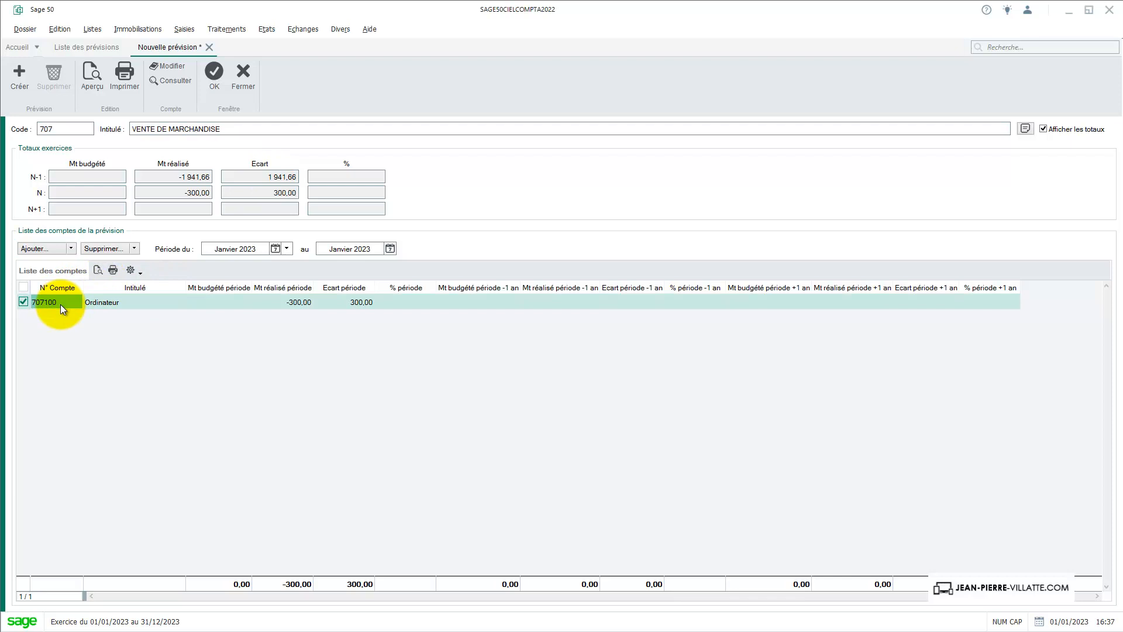
pyautogui.doubleClick(61, 303)
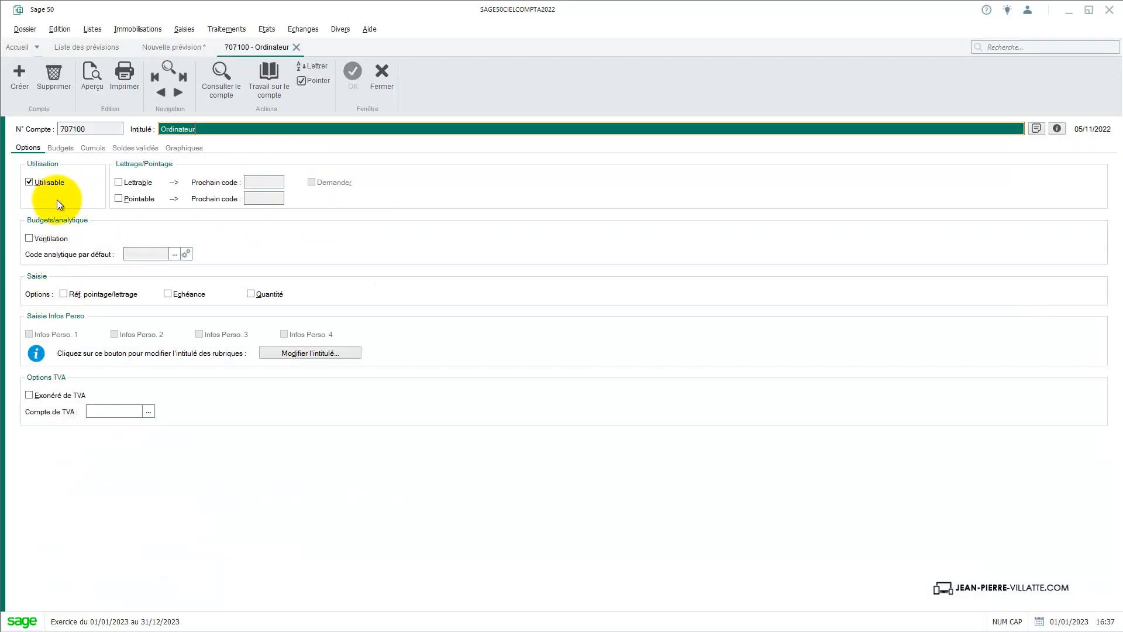
pyautogui.click(58, 147)
pyautogui.click(184, 410)
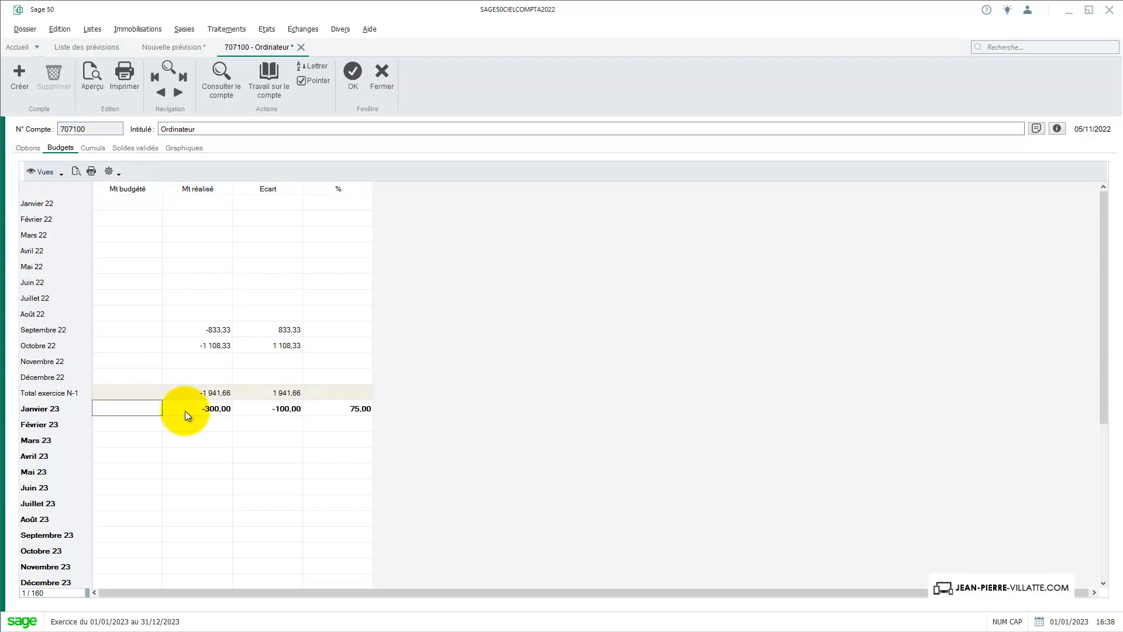
pyautogui.press('capslock')
pyautogui.write('-')
pyautogui.press('capslock')
pyautogui.write('400')
pyautogui.press('Return')
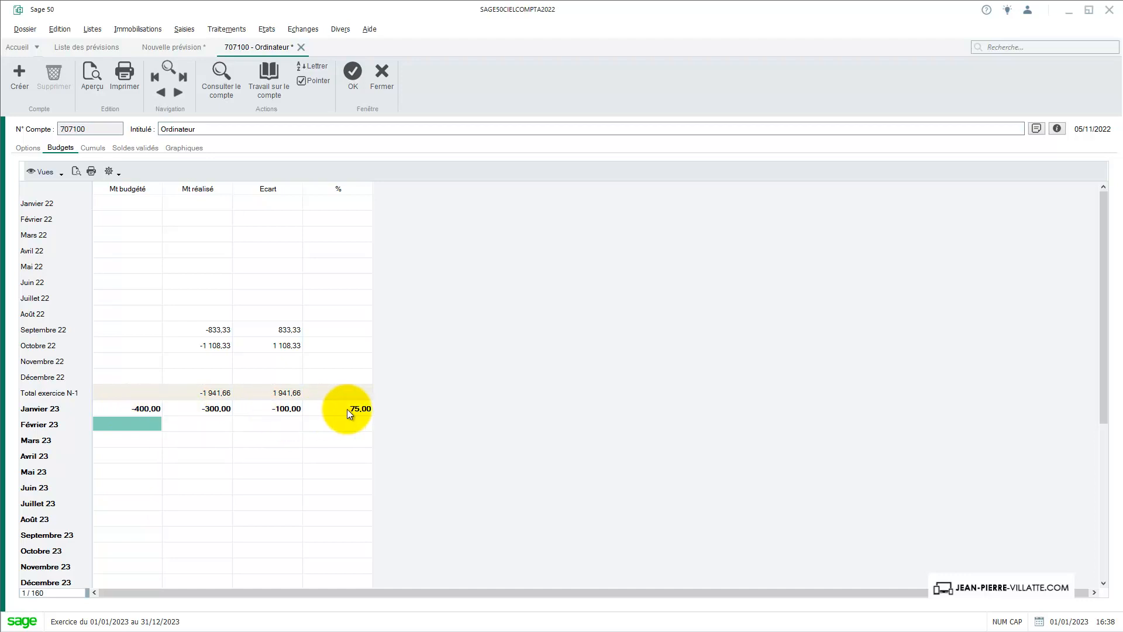
pyautogui.click(352, 74)
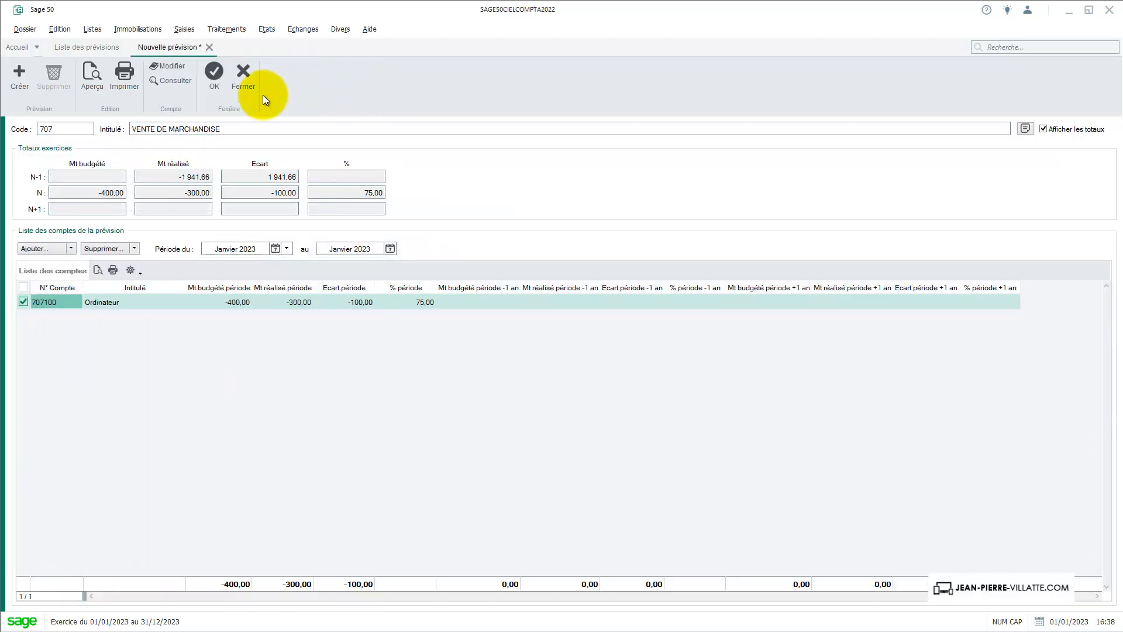
# Save the VENTE DE MARCHANDISE forecast and create another forecast with the code 706 and the title PRESTATION
pyautogui.click(215, 76)
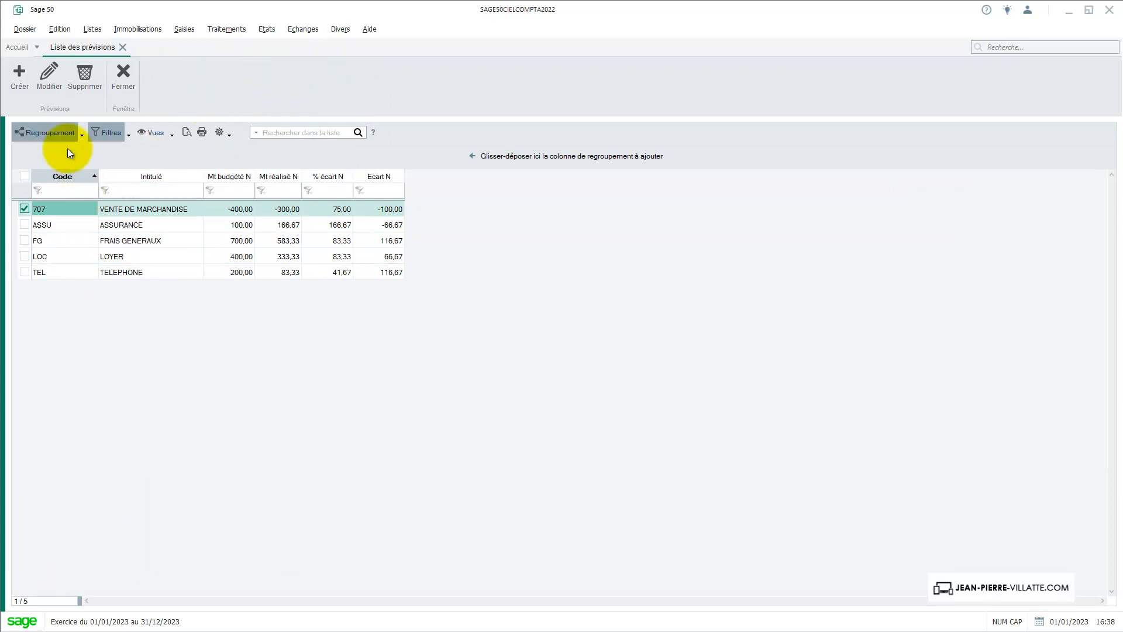
pyautogui.click(18, 80)
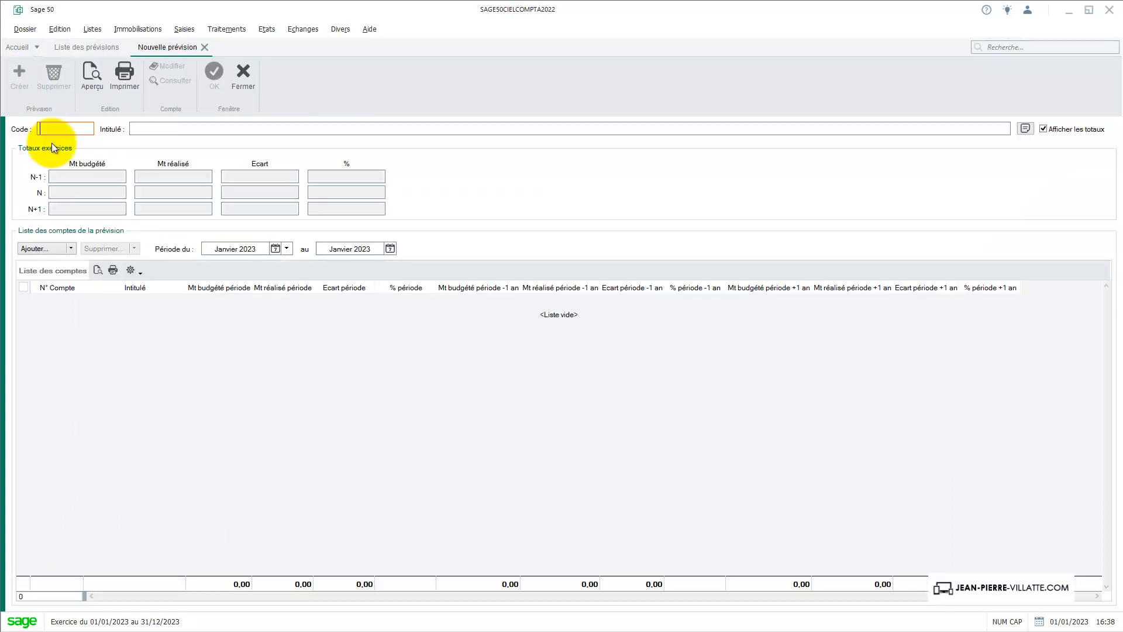
pyautogui.write('706')
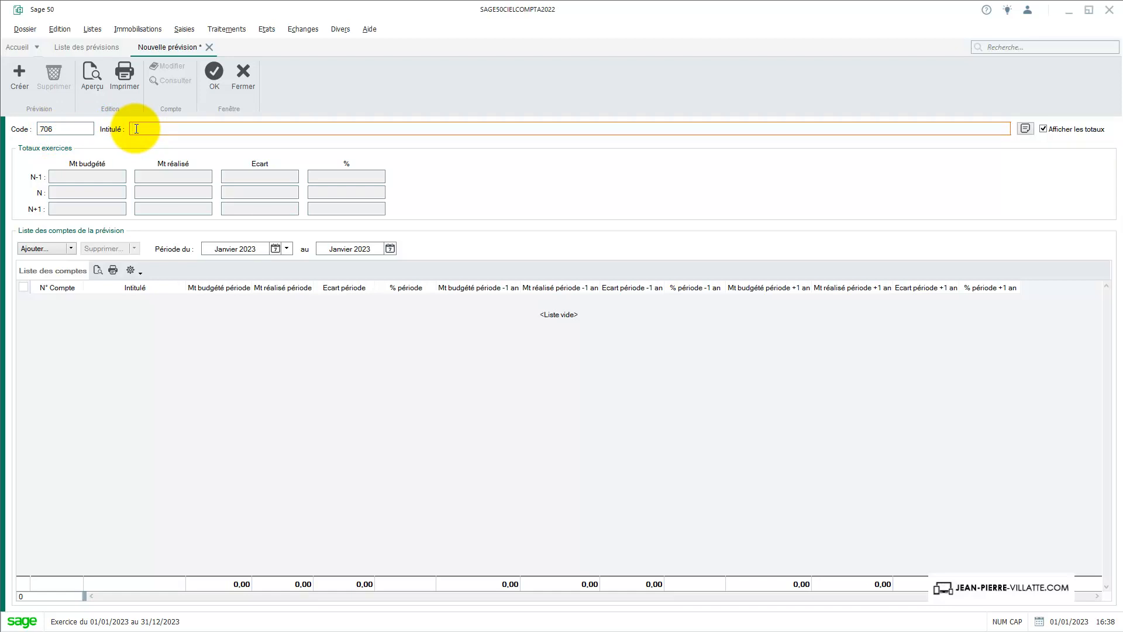
pyautogui.write('PRESTATION')
pyautogui.press('Tab')
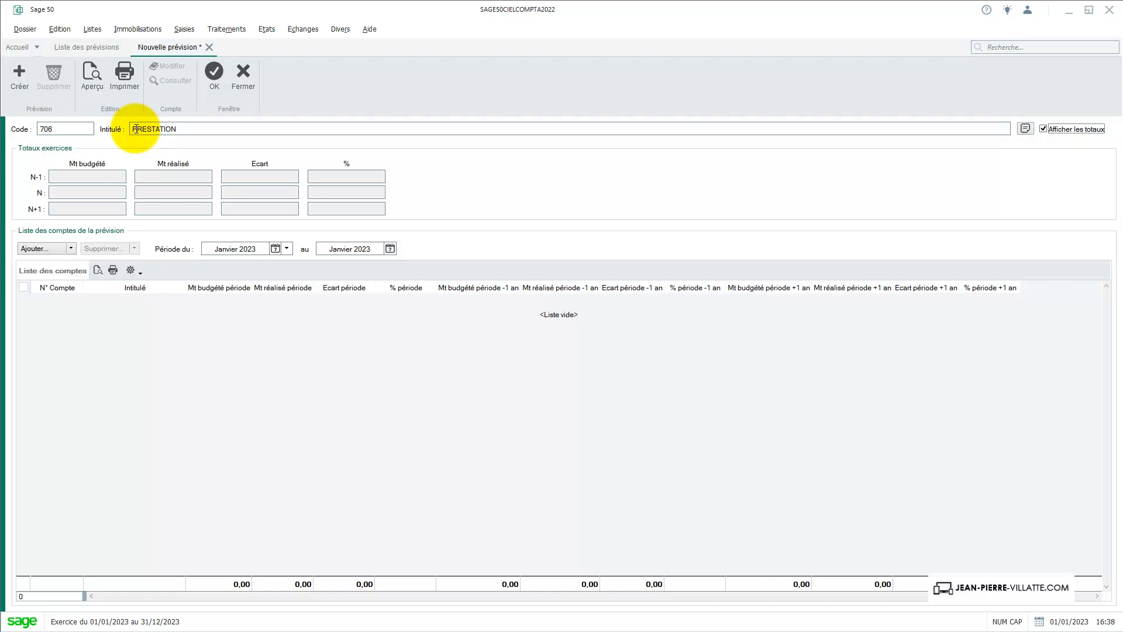
# Search the chart of accounts for 706 and add accounts 706000 Formation and 706100 Installation to the PRESTATION forecast
pyautogui.click(38, 250)
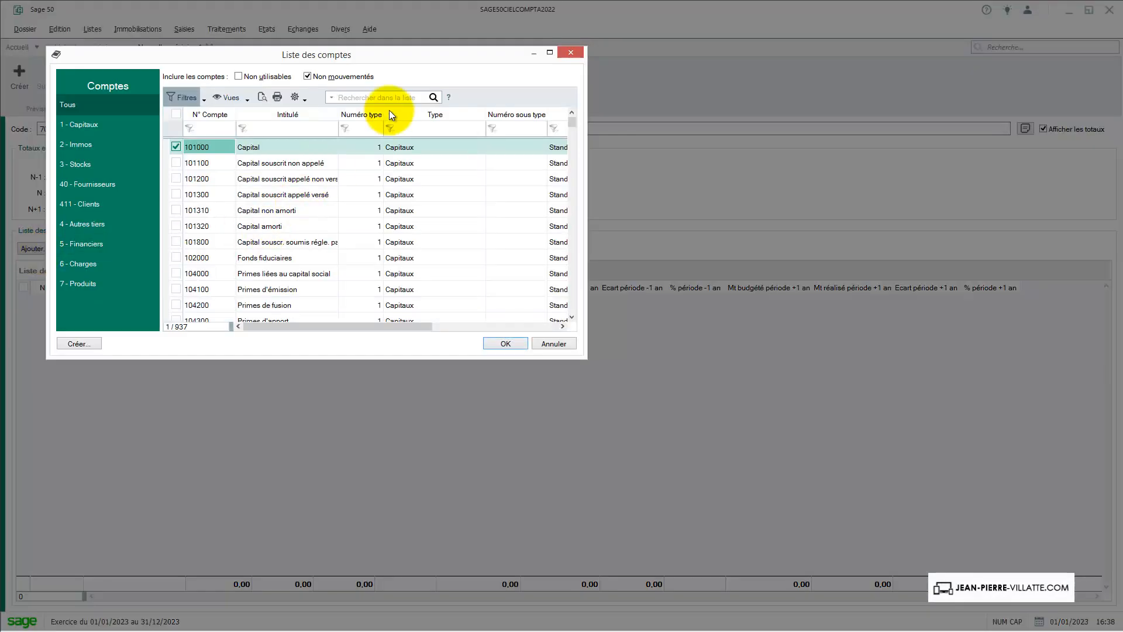
pyautogui.click(382, 101)
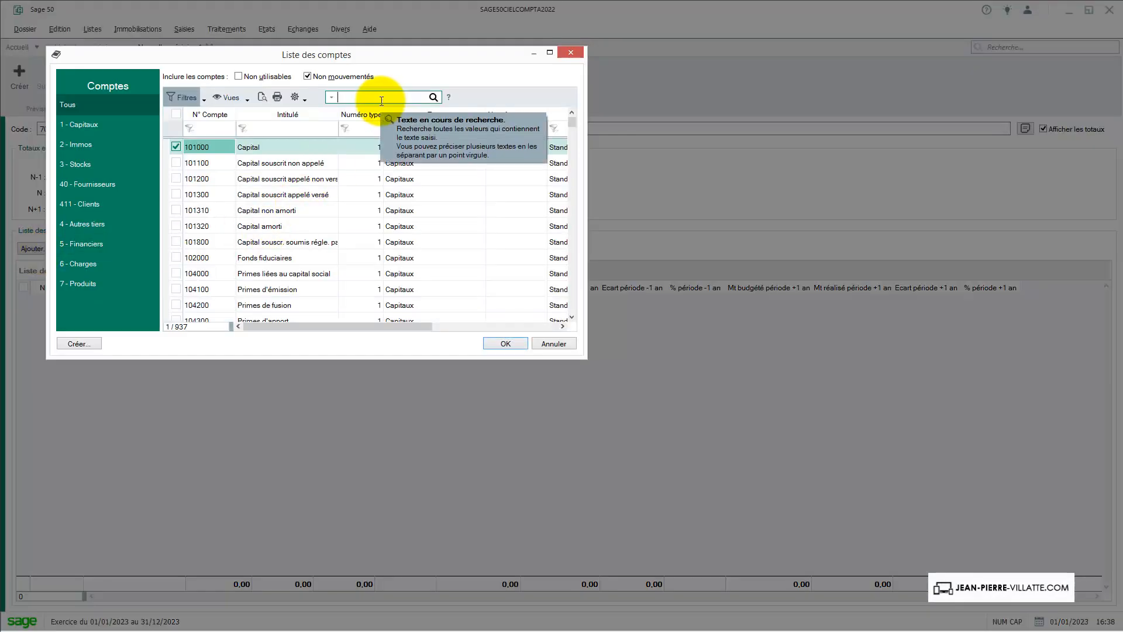
pyautogui.write('706')
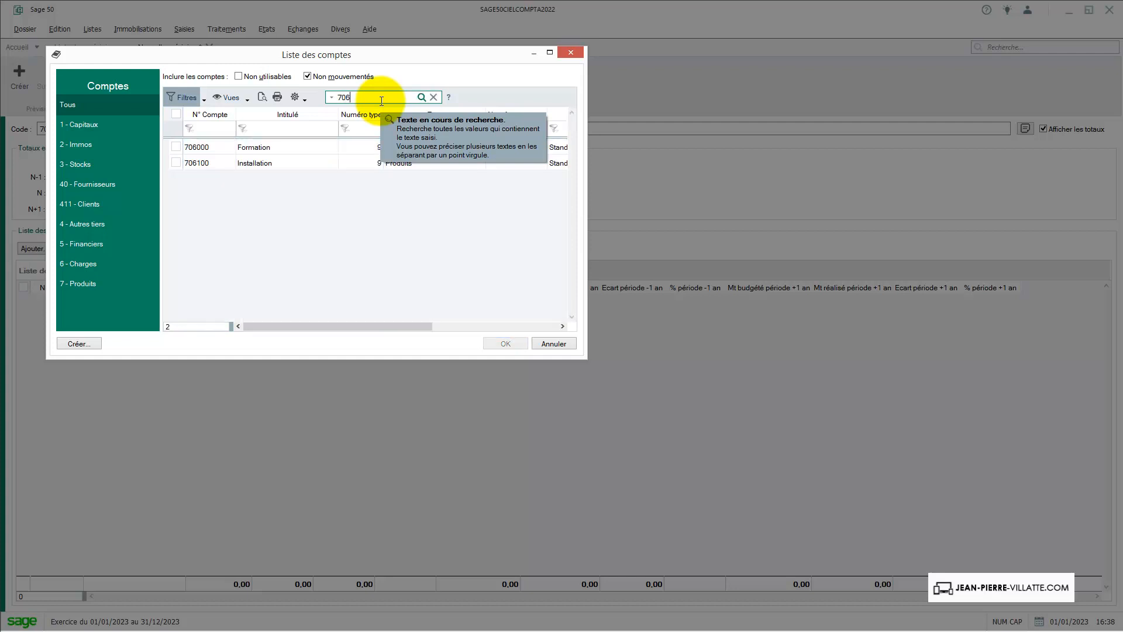
pyautogui.click(210, 150)
pyautogui.click(177, 164)
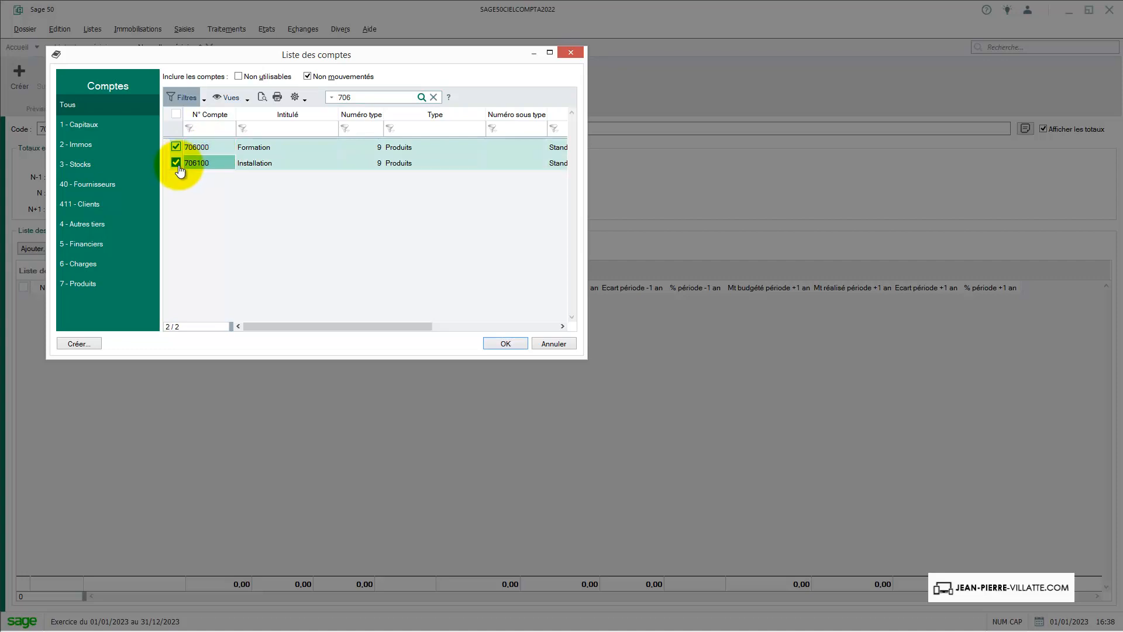
pyautogui.click(496, 347)
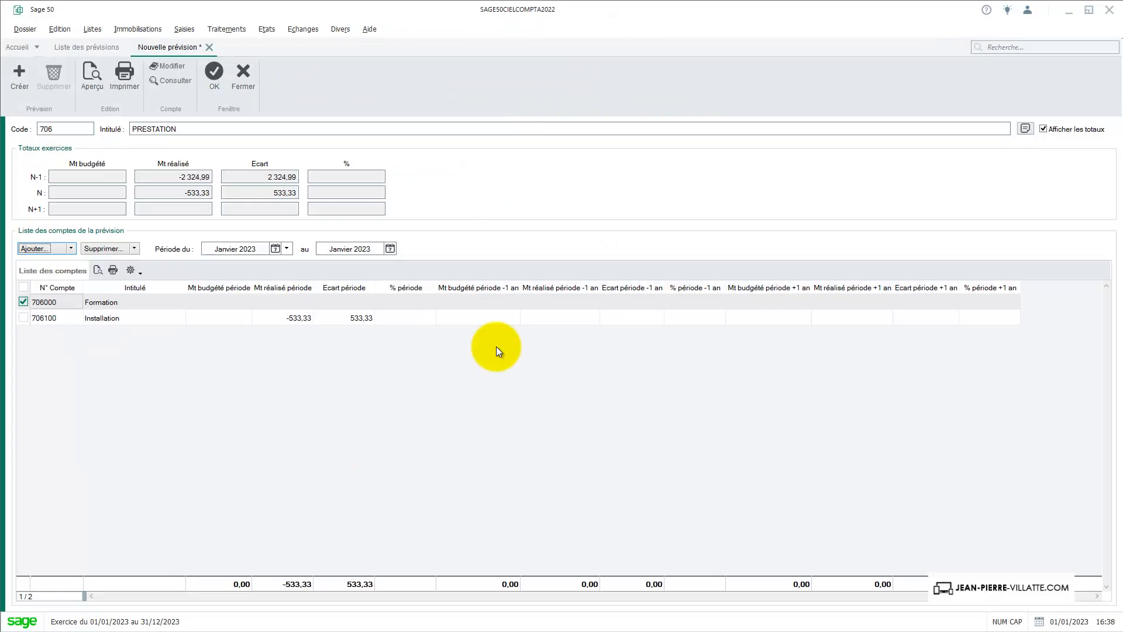
# Set the January 23 budgeted amount of account 706100 Installation to -300, then save the account and the PRESTATION forecast
pyautogui.click(46, 321)
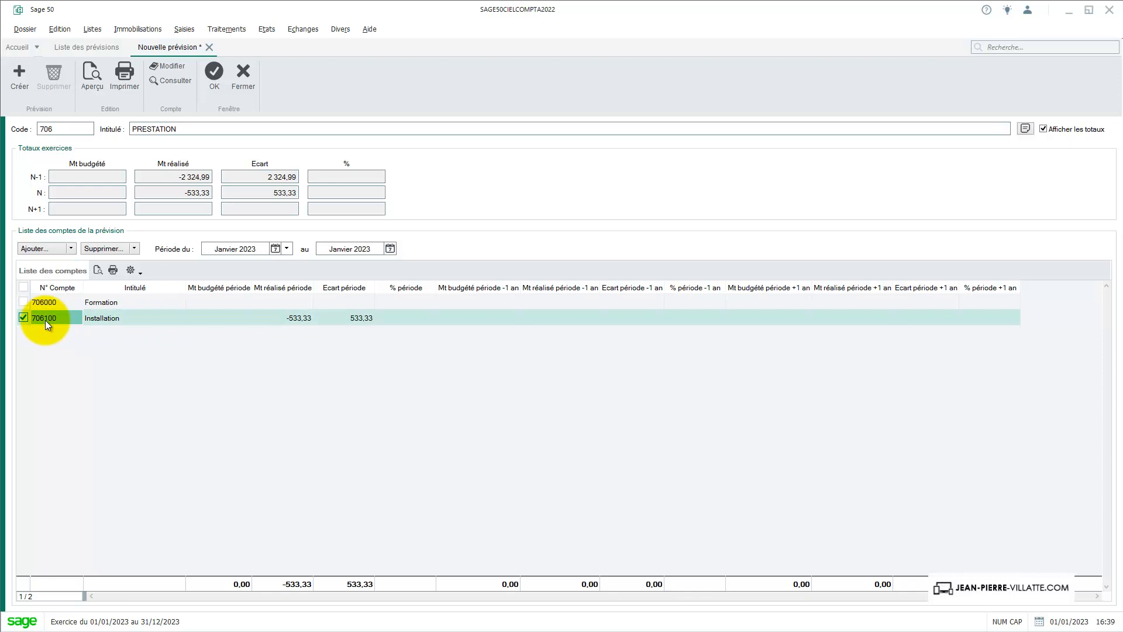
pyautogui.doubleClick(44, 321)
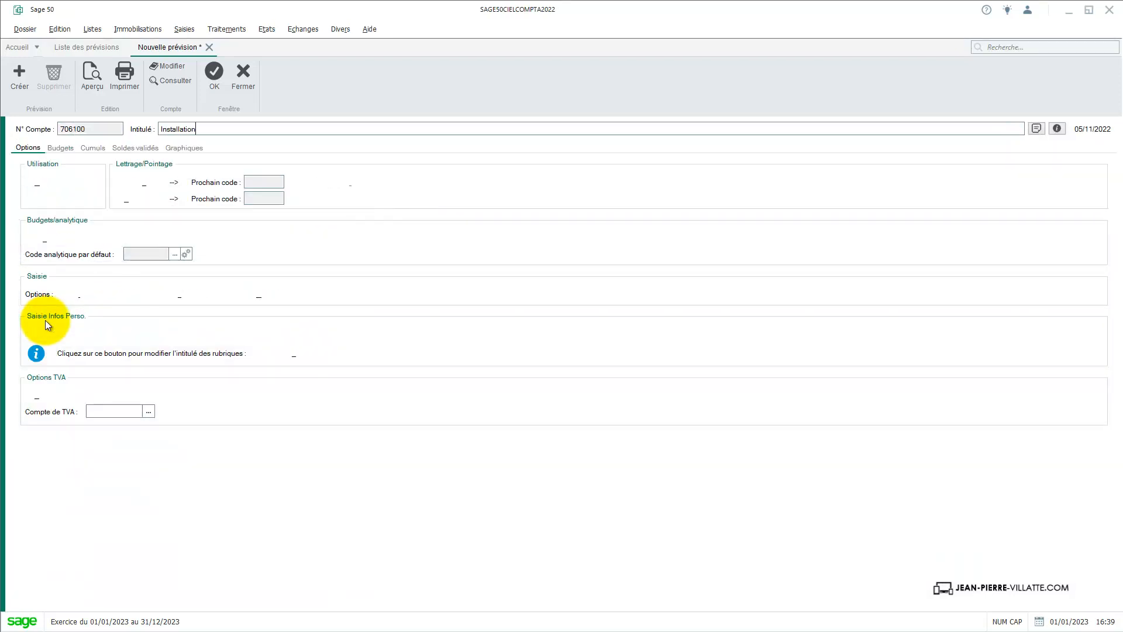
pyautogui.click(61, 147)
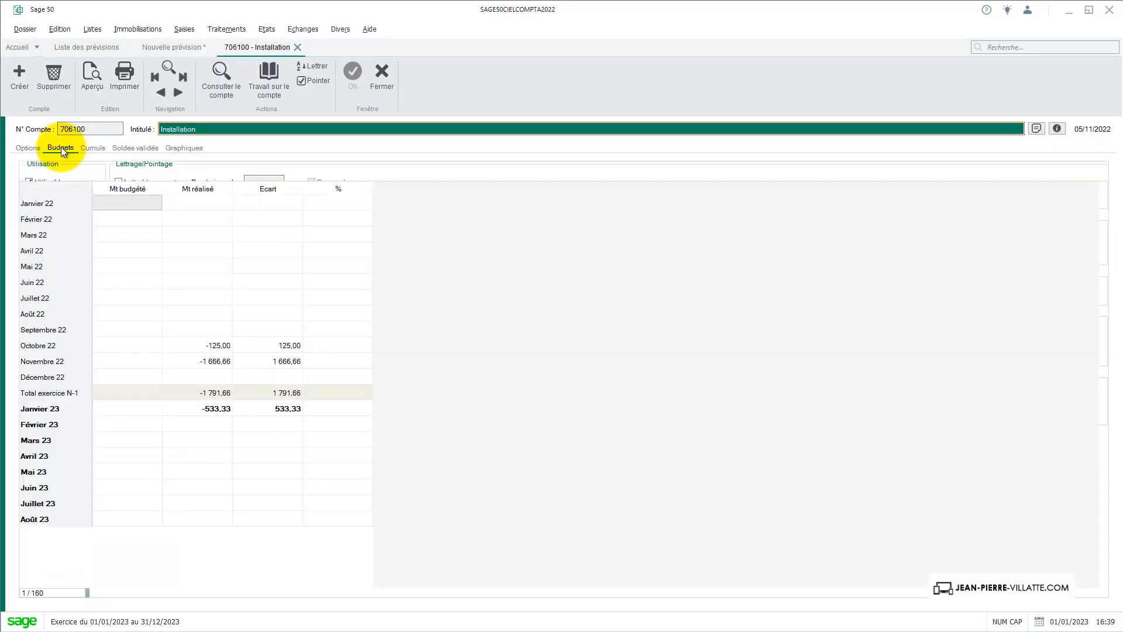
pyautogui.click(141, 409)
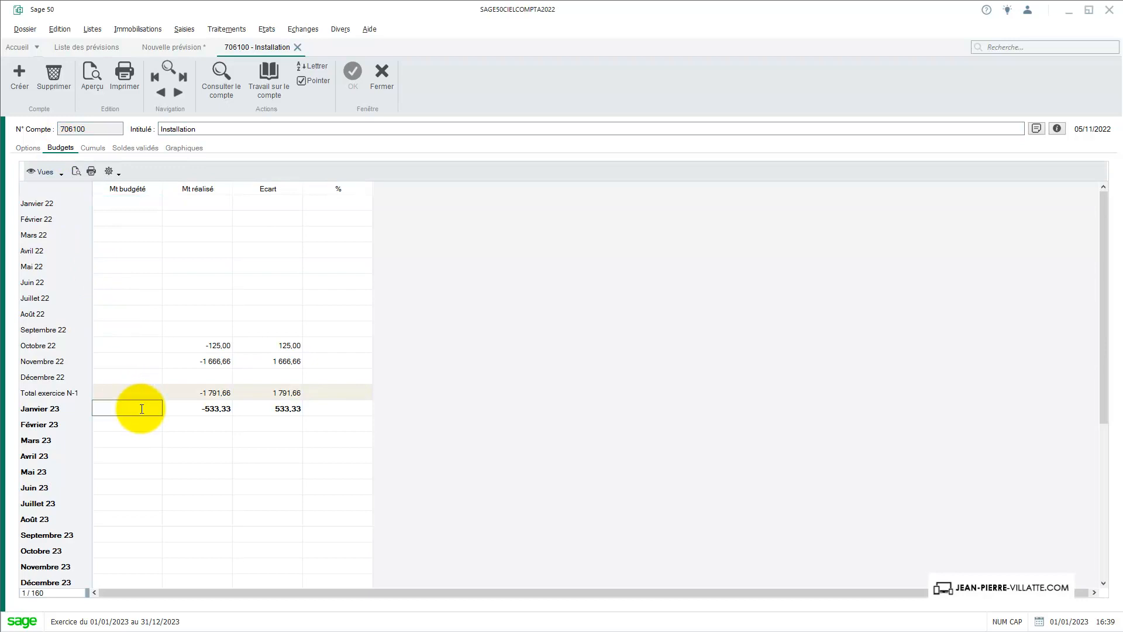
pyautogui.press('capslock')
pyautogui.press('capslock')
pyautogui.press('Return')
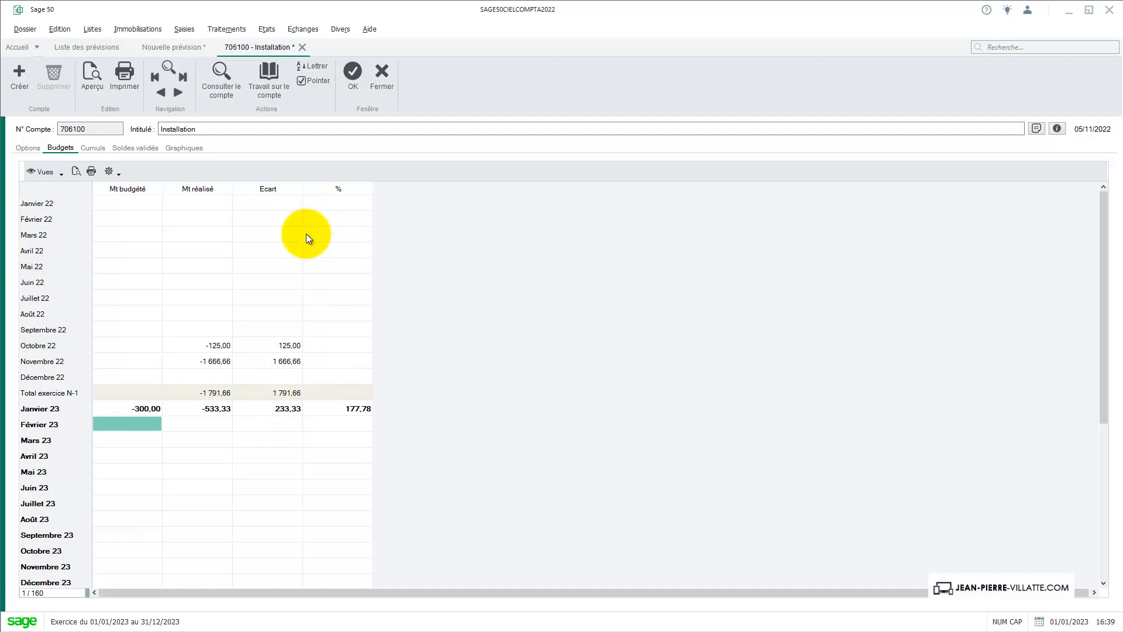
pyautogui.click(347, 90)
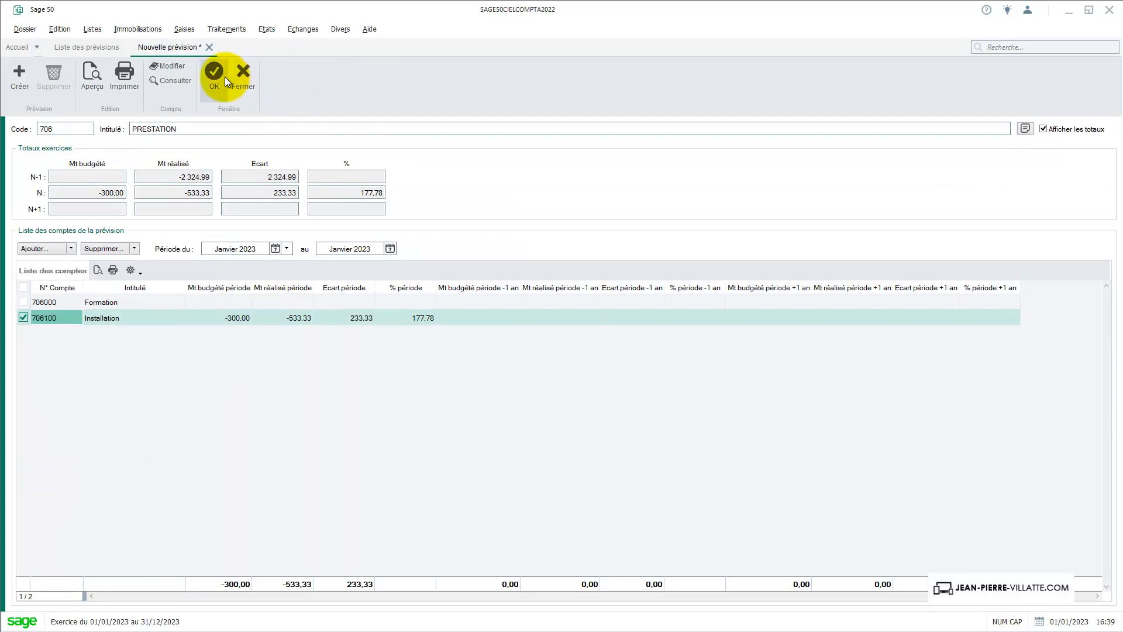
pyautogui.click(213, 73)
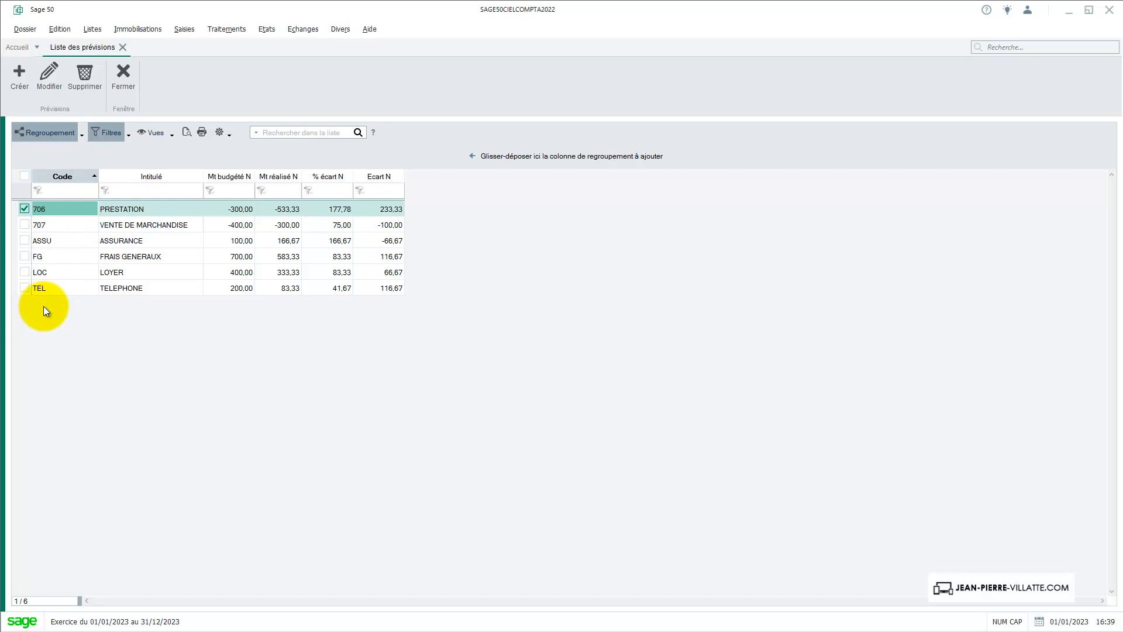
# Create a forecast with the code VT and the title VENTE
pyautogui.click(19, 79)
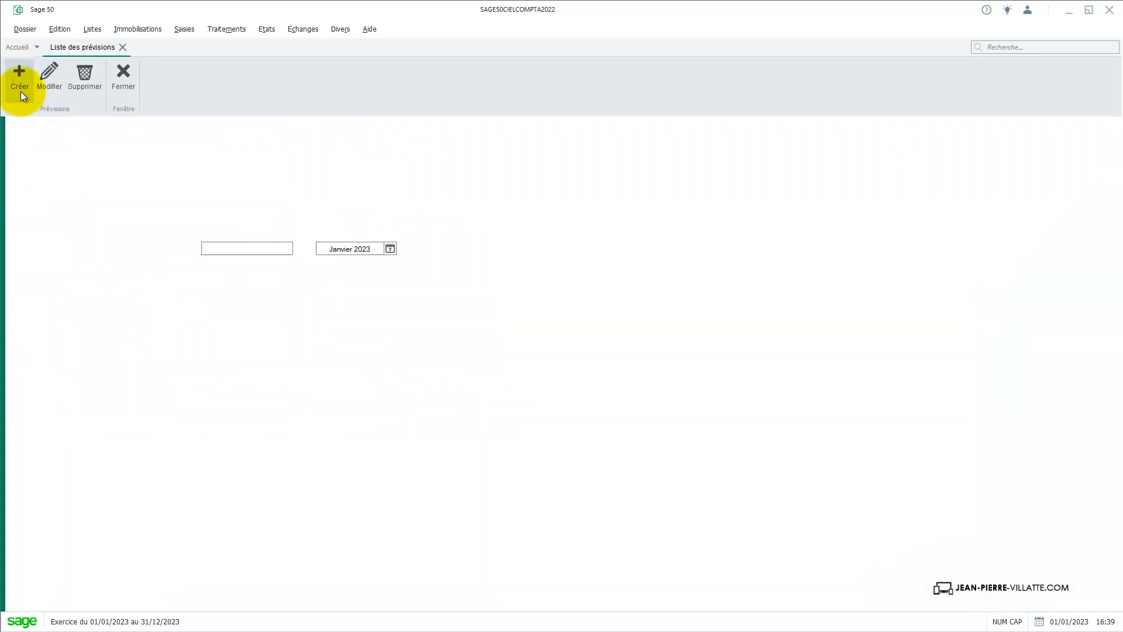
pyautogui.write('VT')
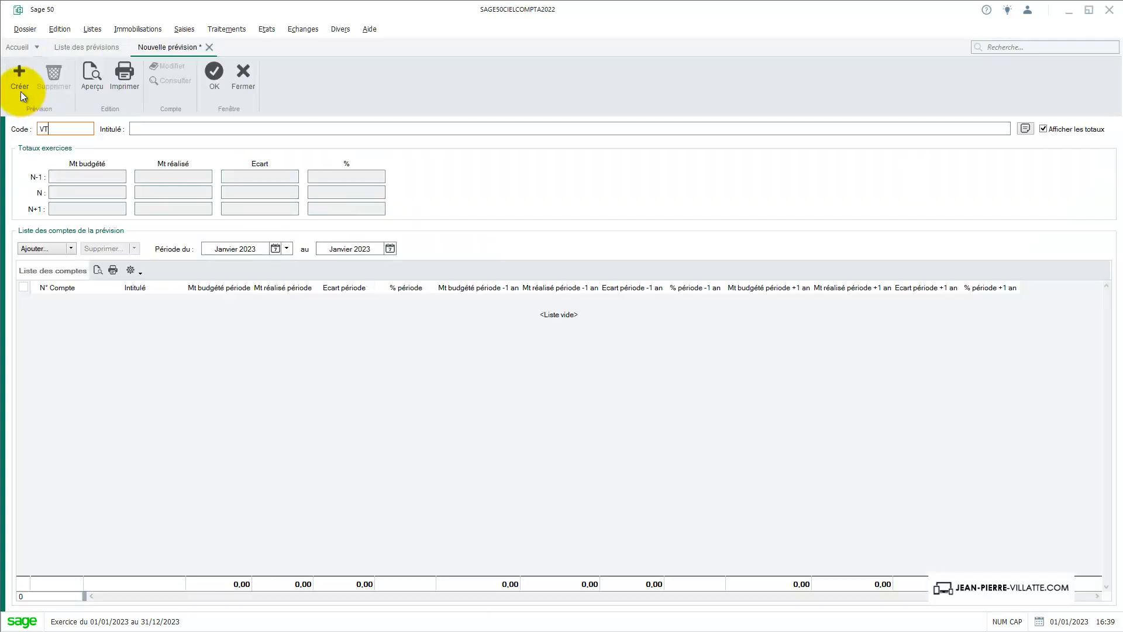
pyautogui.write('VENTE')
pyautogui.press('Tab')
# Search the chart of accounts for 707 and add account 707100 Ordinateur to the VENTE forecast
pyautogui.click(33, 249)
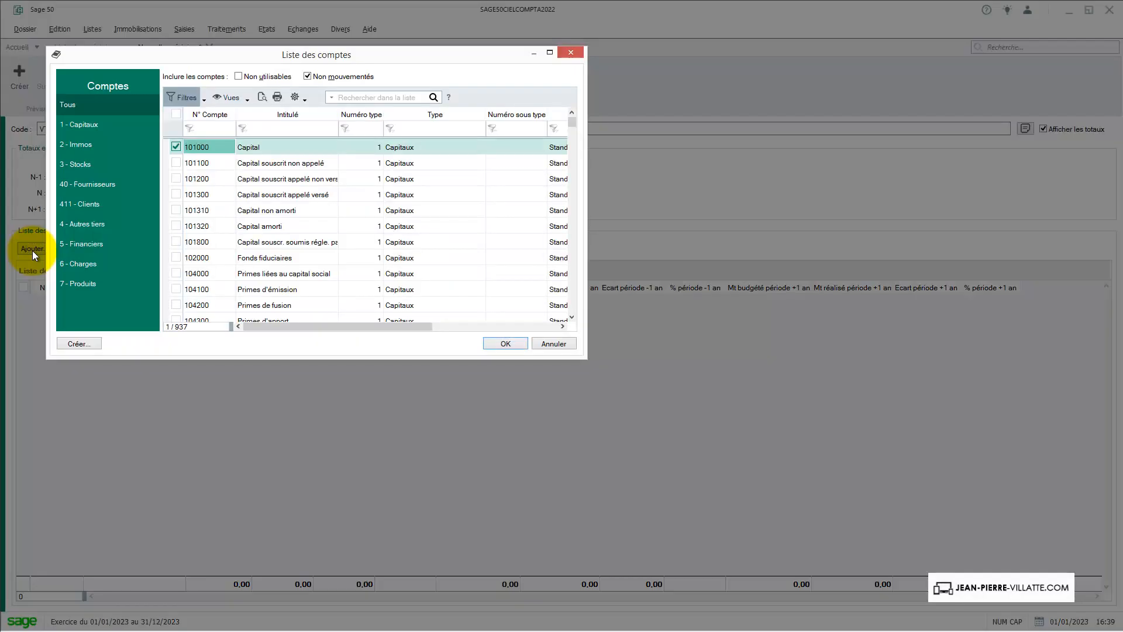
pyautogui.click(366, 97)
pyautogui.write('707')
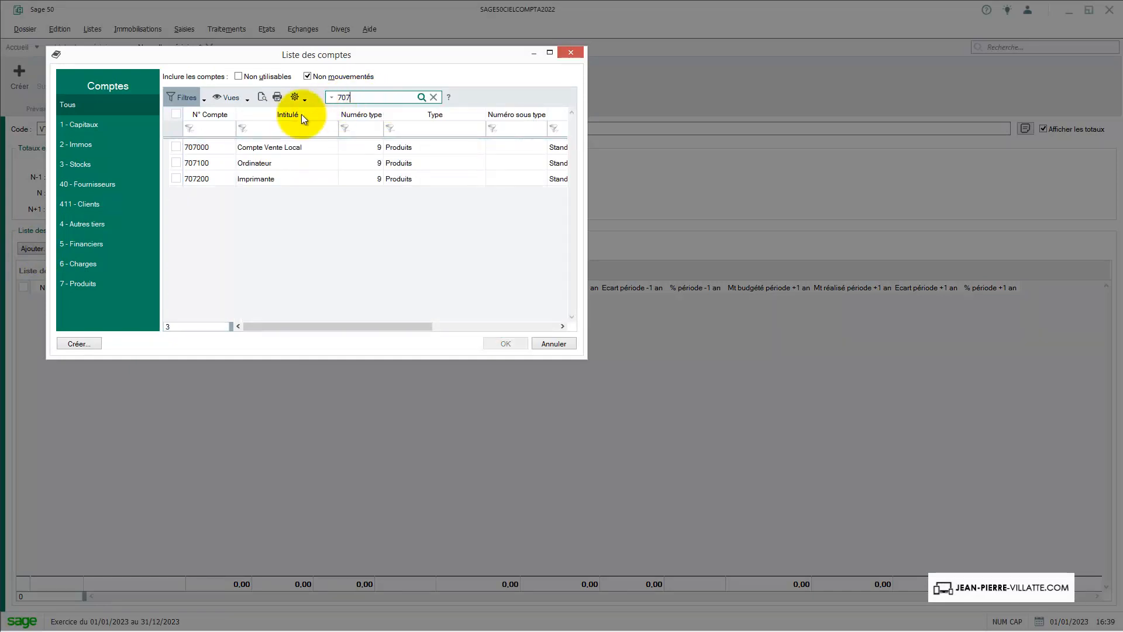
pyautogui.doubleClick(245, 163)
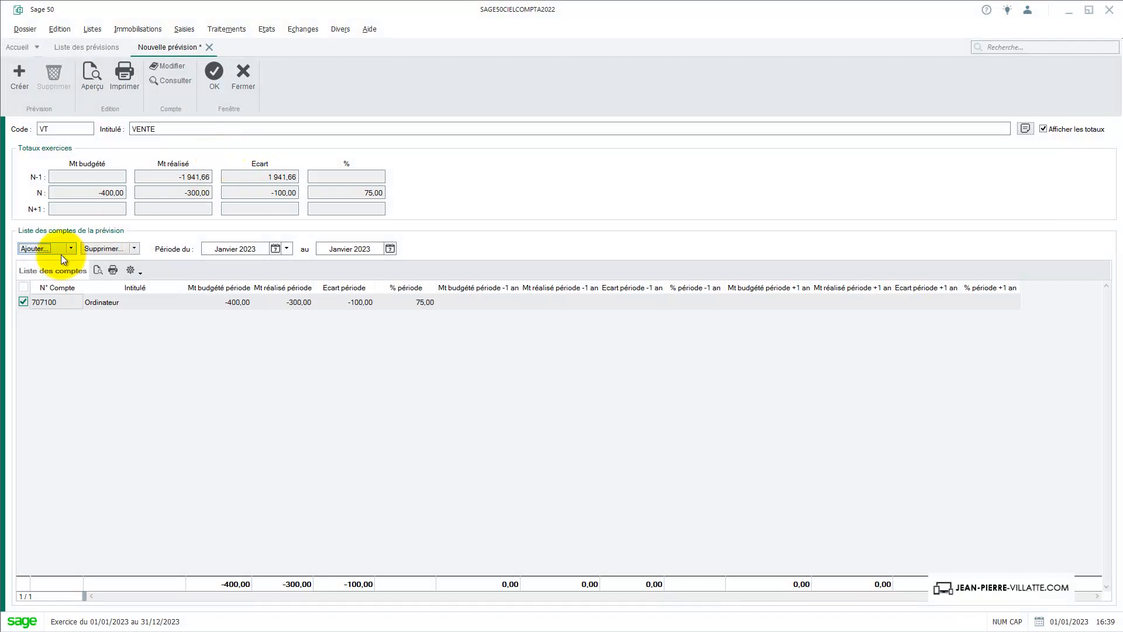
# Search for 706, add accounts 706000 Formation and 706100 Installation to the VENTE forecast, and save the forecast
pyautogui.click(41, 249)
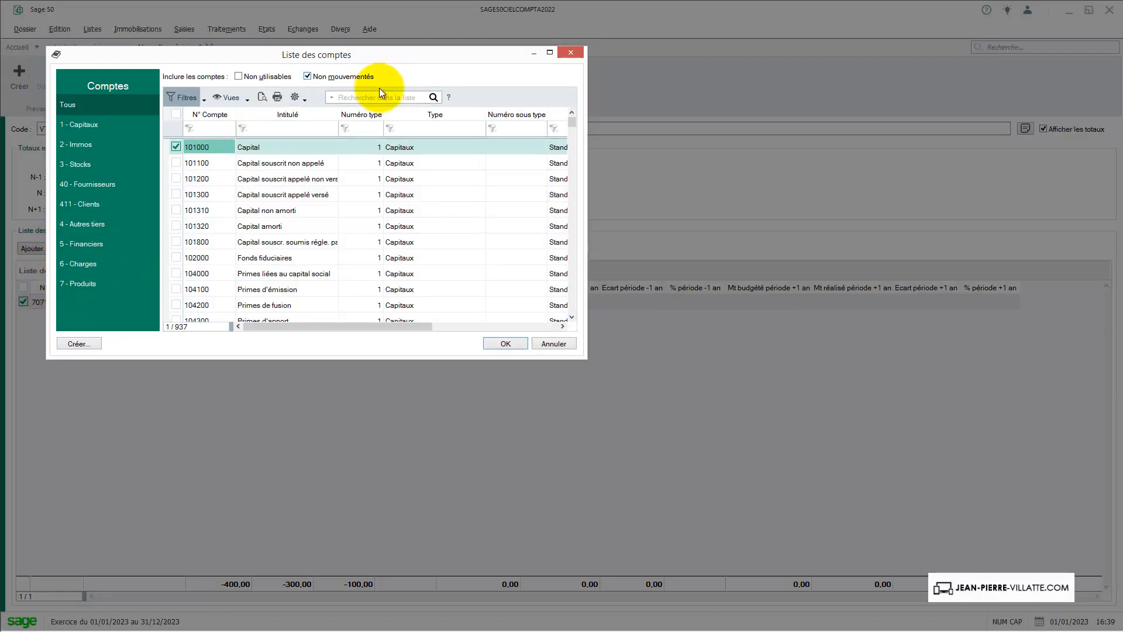
pyautogui.click(379, 96)
pyautogui.write('706')
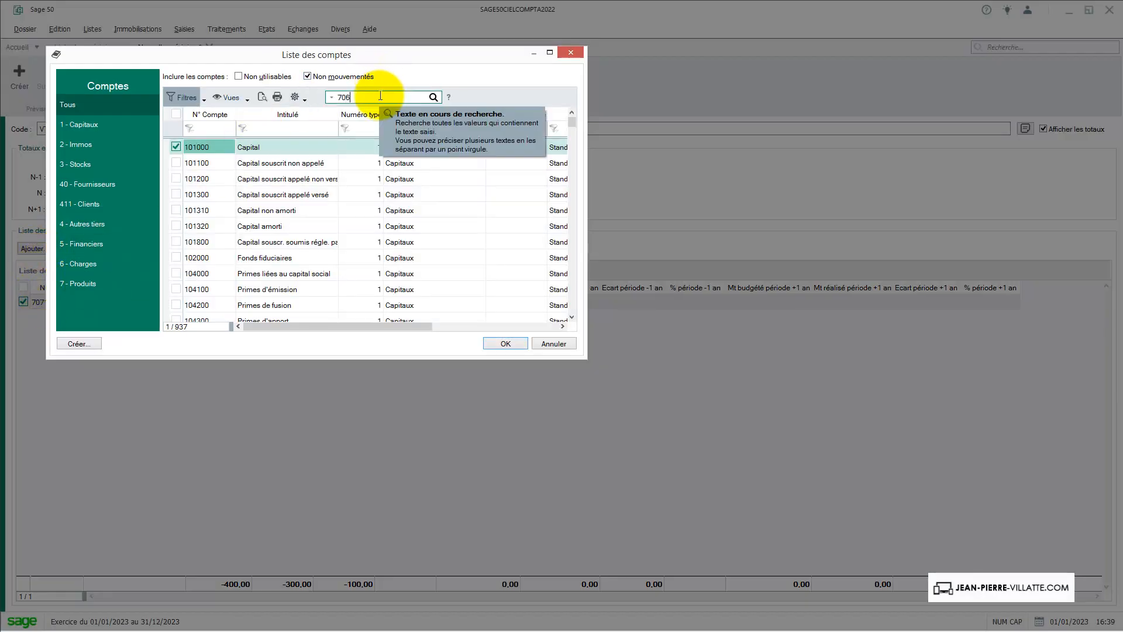
pyautogui.press('Return')
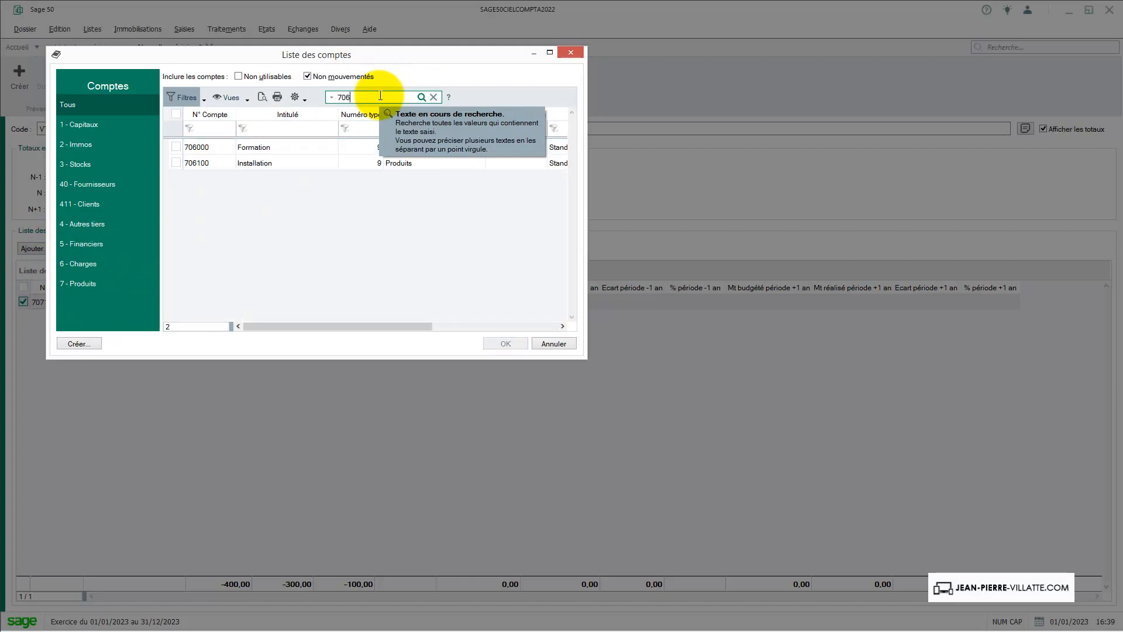
pyautogui.click(175, 148)
pyautogui.click(176, 163)
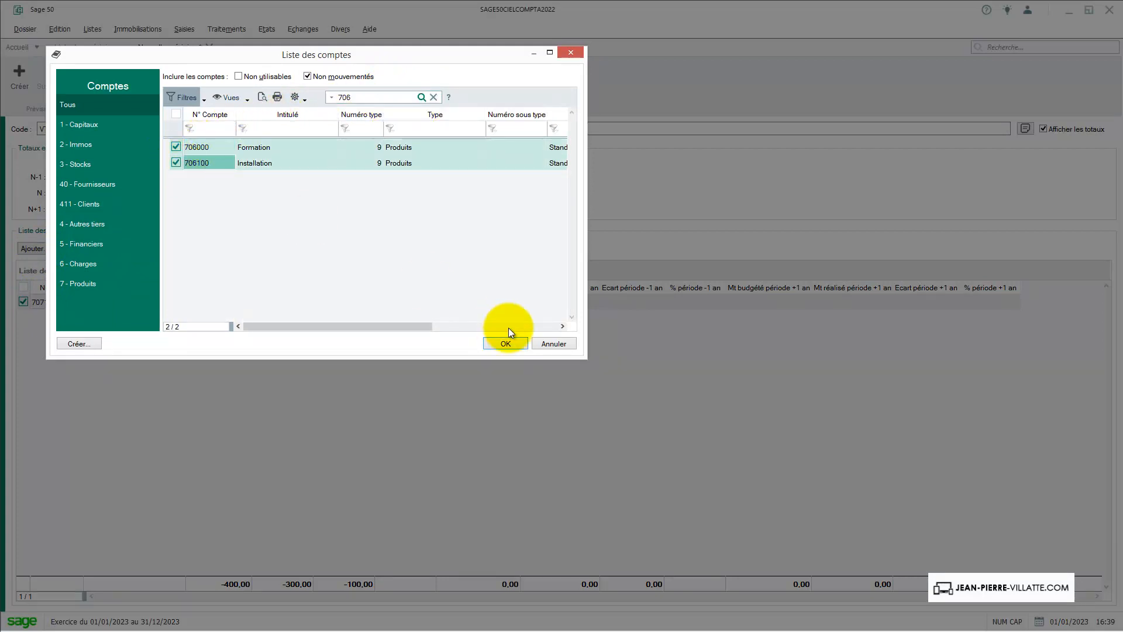
pyautogui.click(506, 345)
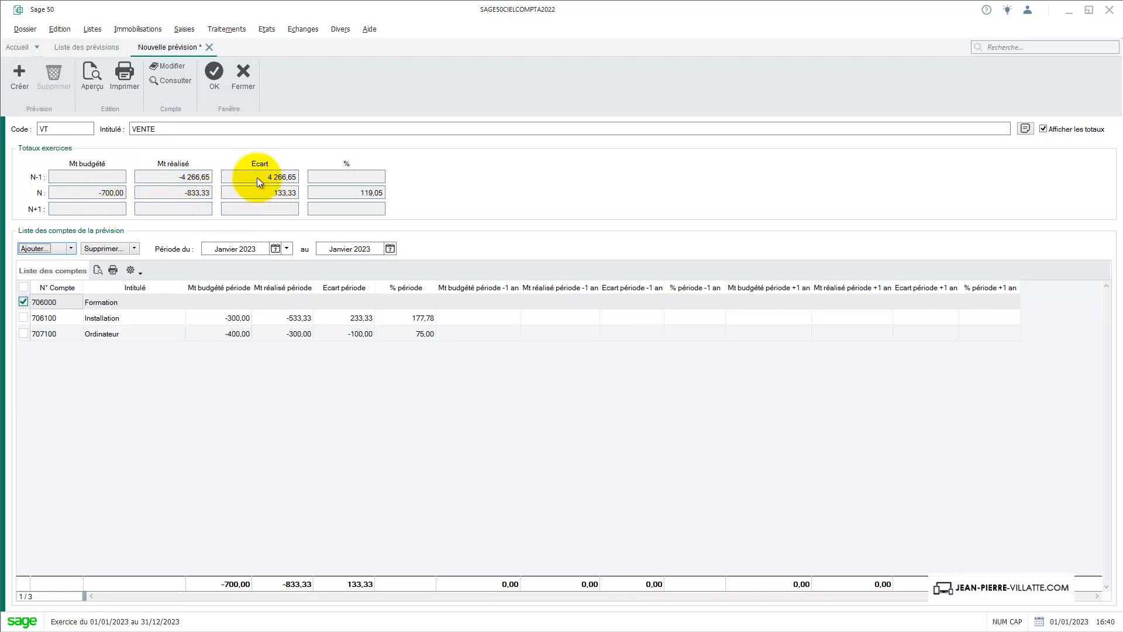
pyautogui.click(215, 80)
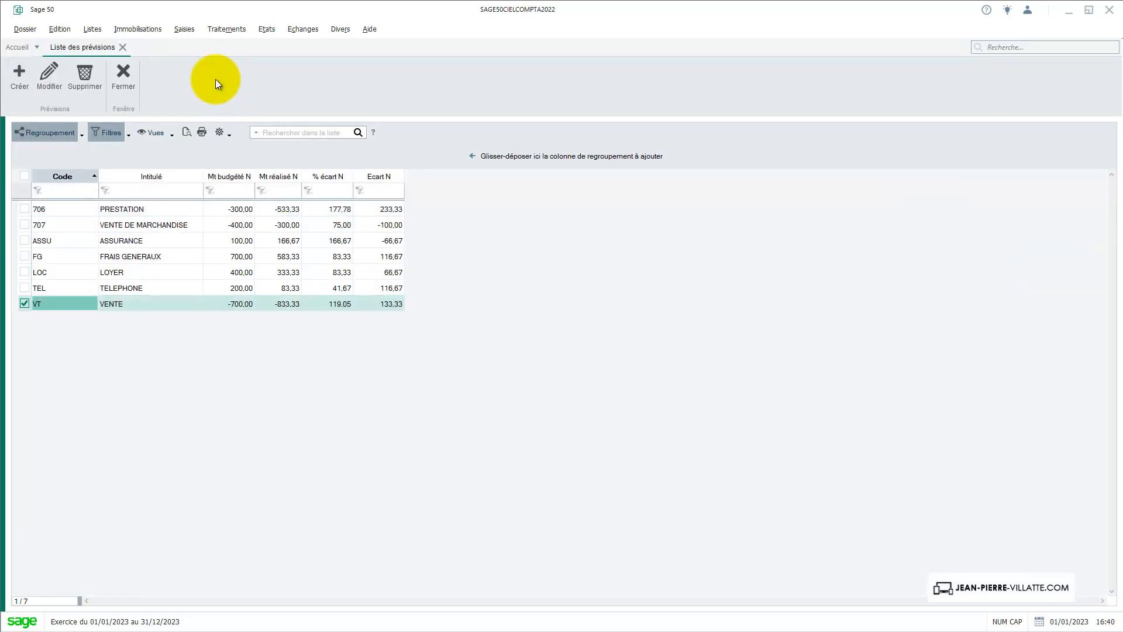